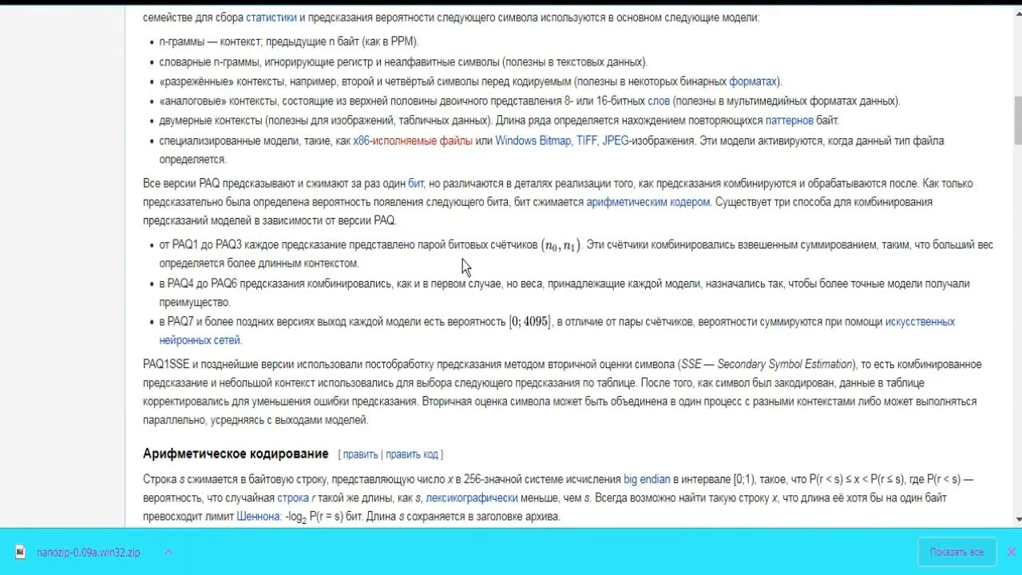
Step: Read through the Wikipedia article on PAQ, from the prediction models and arithmetic coding to the list of PAQ successors
scroll(463, 259, "down", 3)
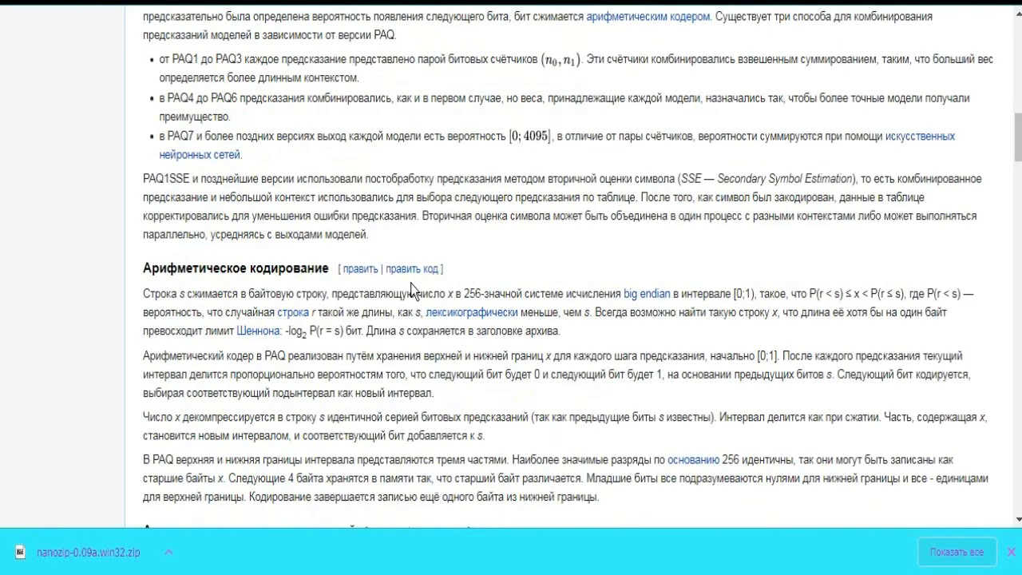
scroll(228, 341, "down", 6)
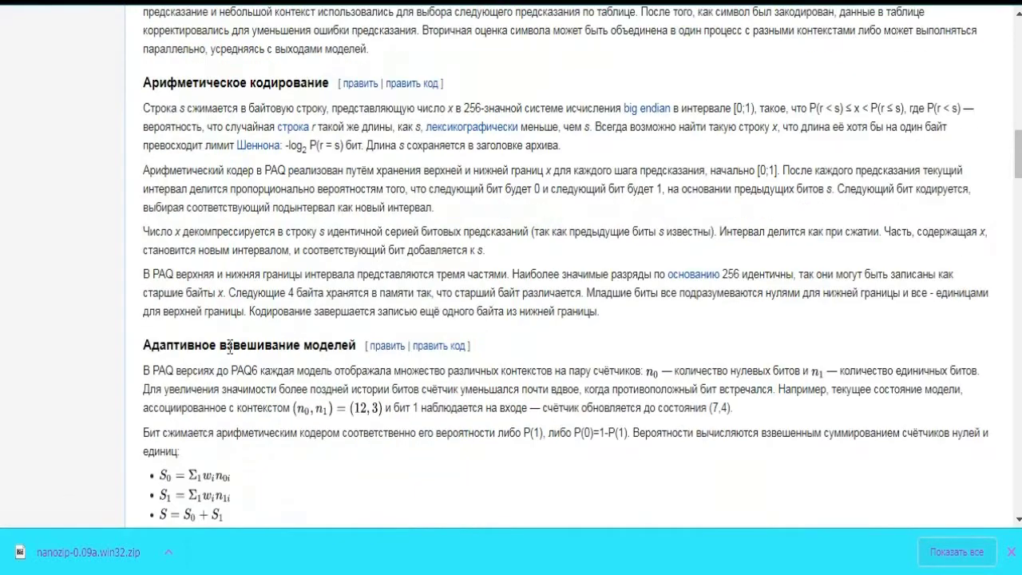
scroll(455, 301, "down", 2)
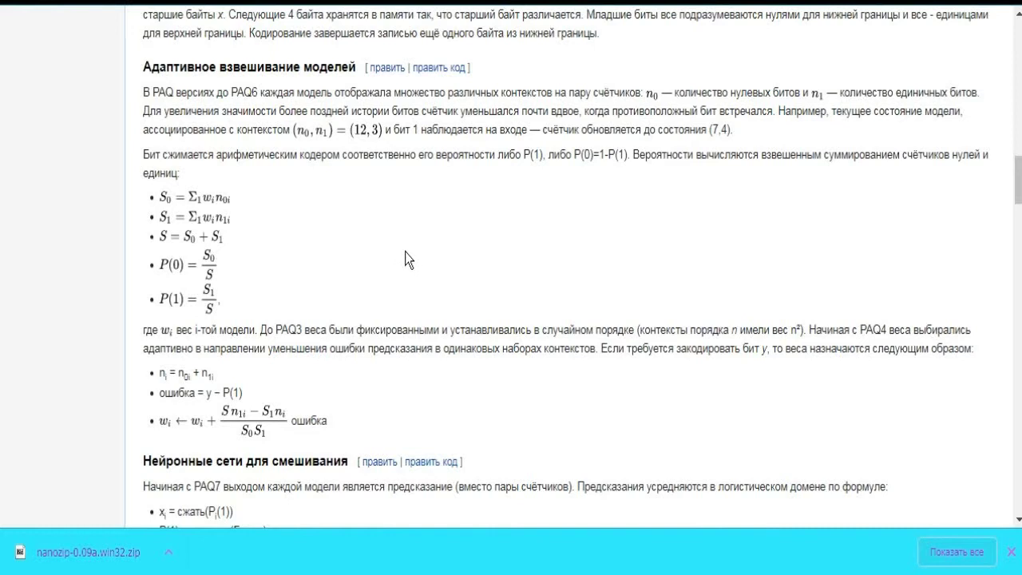
scroll(405, 252, "down", 2)
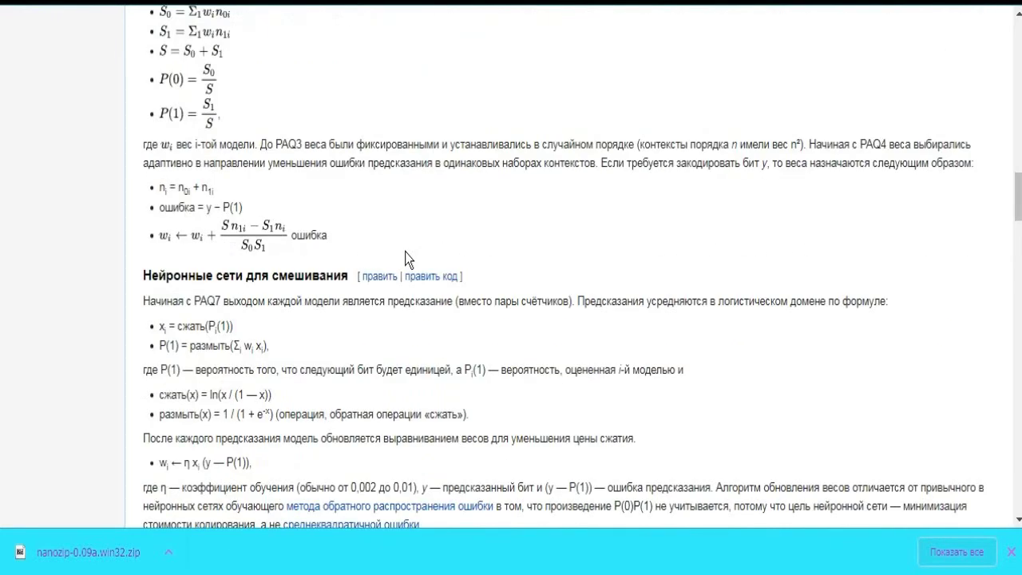
scroll(405, 251, "down", 3)
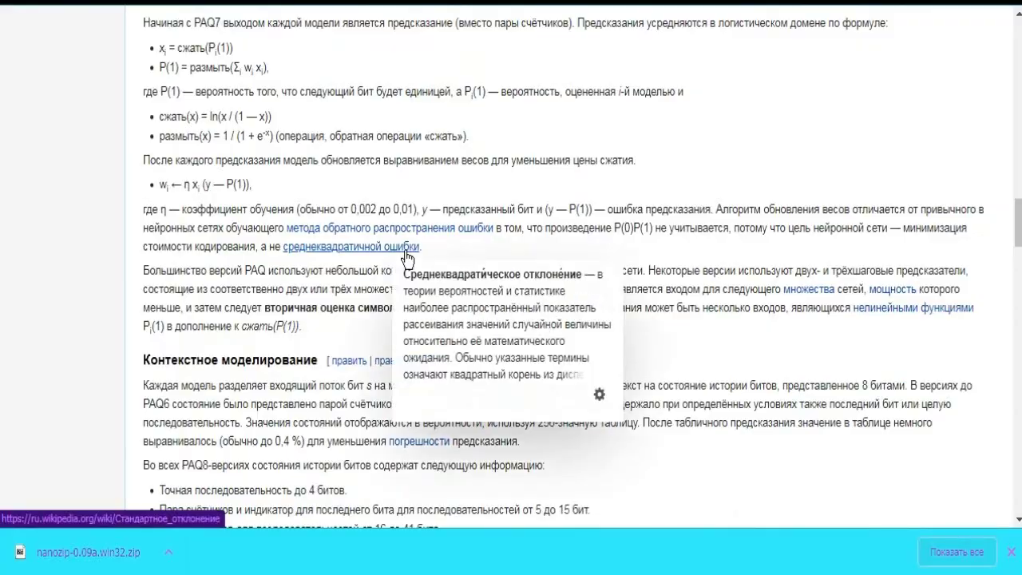
scroll(405, 256, "down", 15)
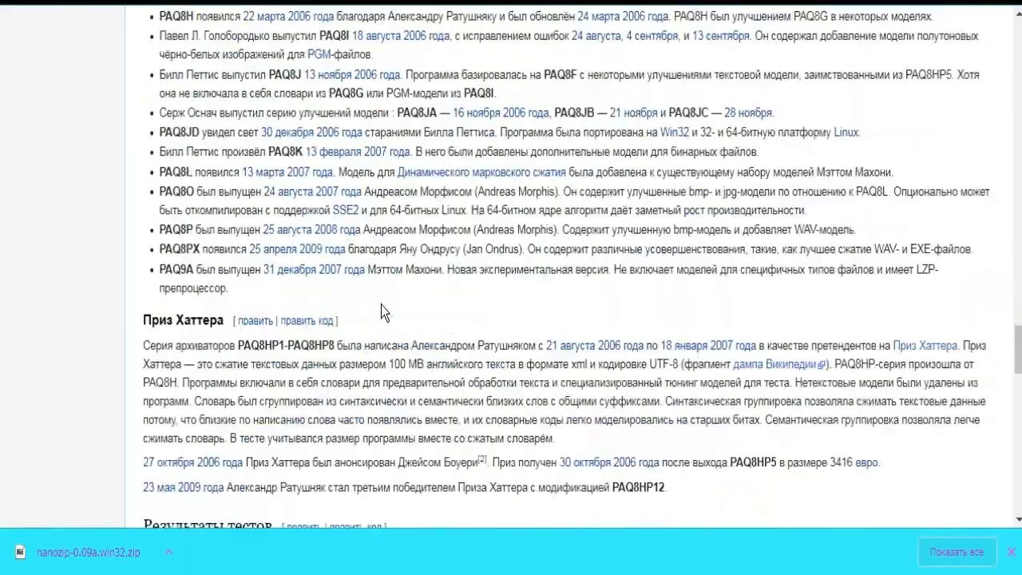
scroll(303, 316, "down", 8)
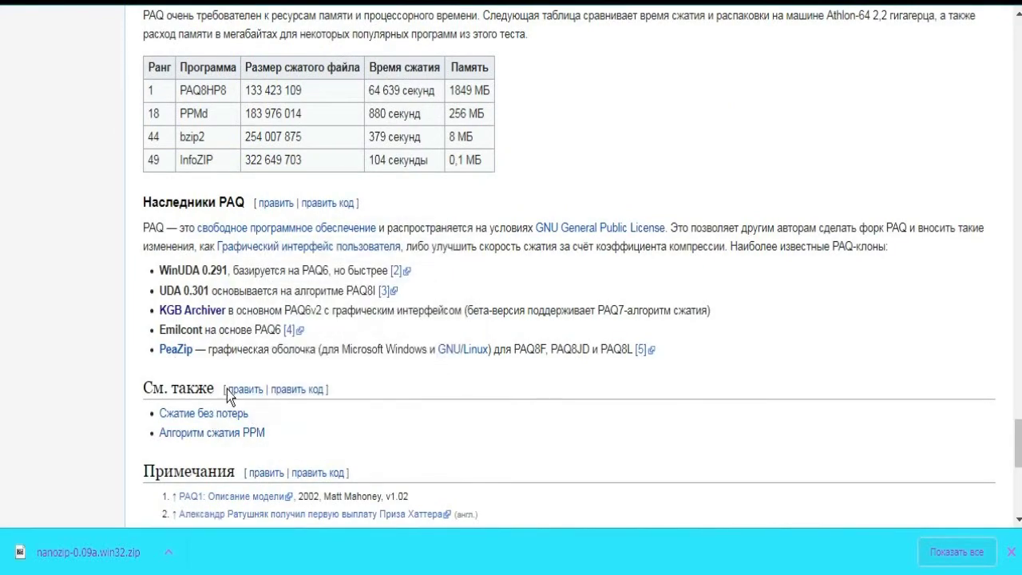
Step: Switch to the MaximumCompression multiple-file benchmark page and review its test set description and efficiency scoring formula
scroll(227, 389, "up", 20)
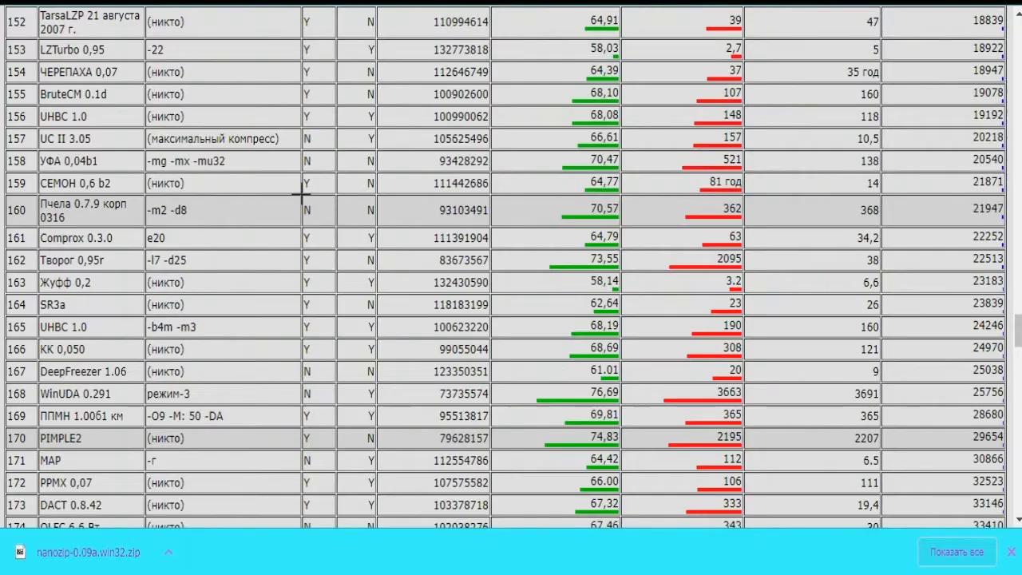
scroll(343, 180, "up", 15)
scroll(344, 180, "up", 20)
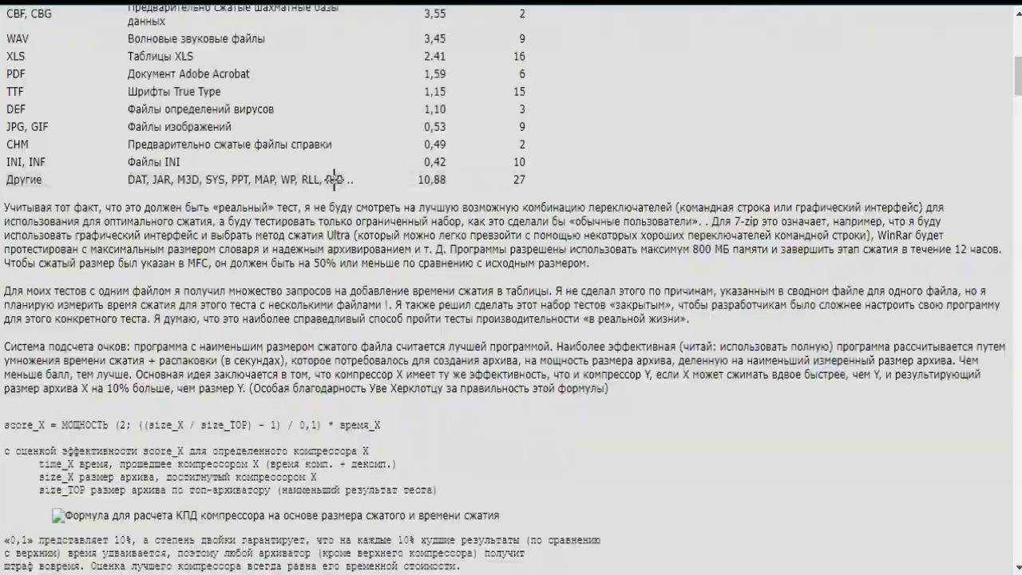
scroll(334, 179, "up", 6)
scroll(336, 179, "down", 20)
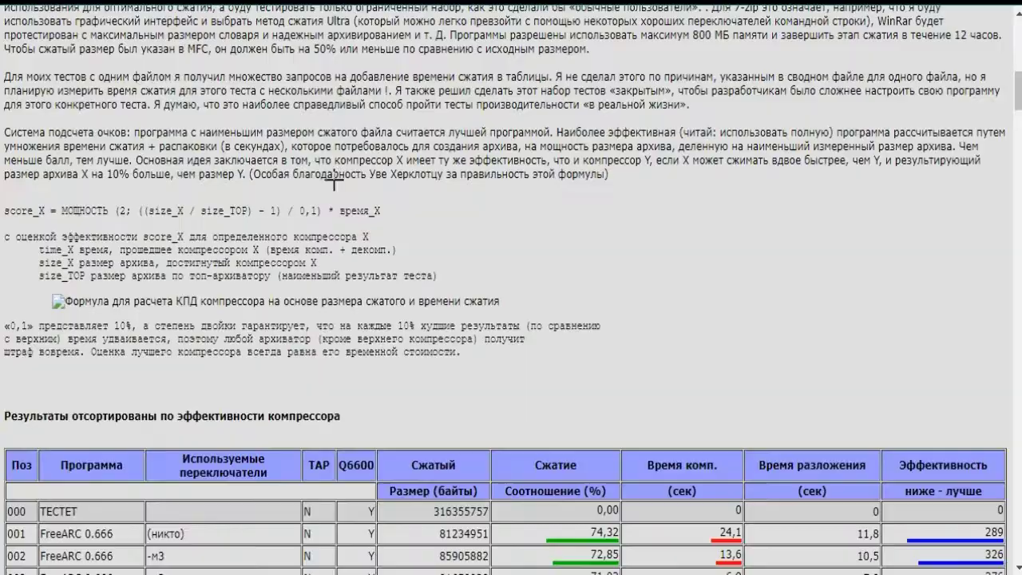
scroll(334, 181, "up", 1)
scroll(334, 181, "up", 11)
scroll(336, 176, "down", 14)
scroll(668, 242, "down", 2)
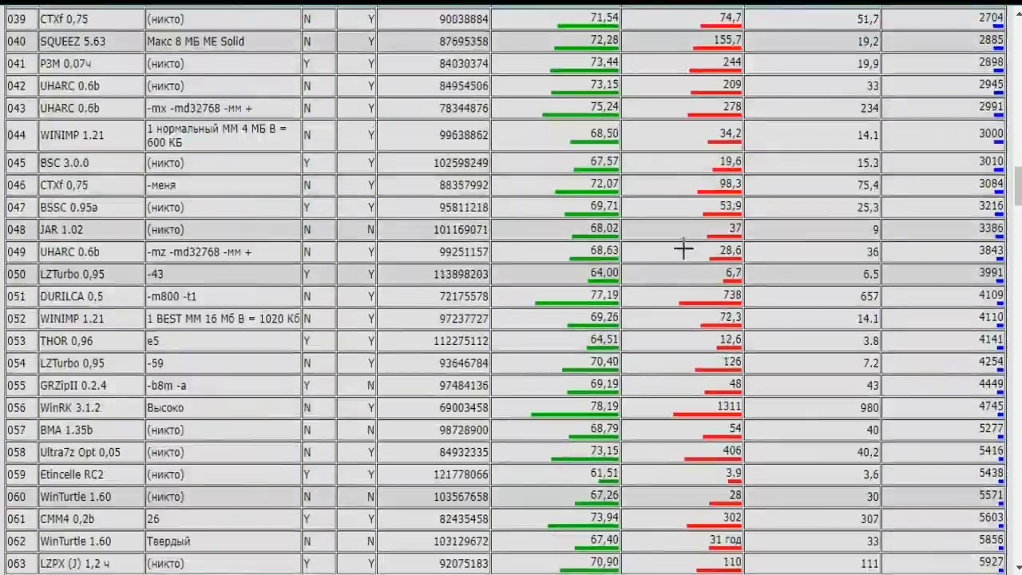
Step: Examine the benchmark's efficiency results table, including the PAQ8P and PAQ8px rows, and read the notes and conclusions below it
scroll(546, 312, "down", 4)
scroll(461, 340, "down", 12)
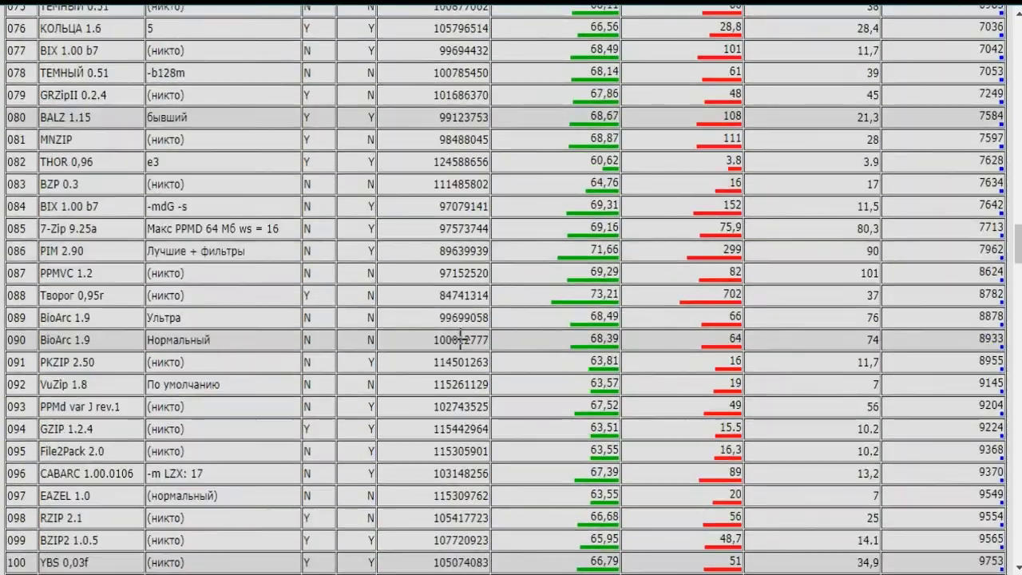
scroll(340, 399, "down", 15)
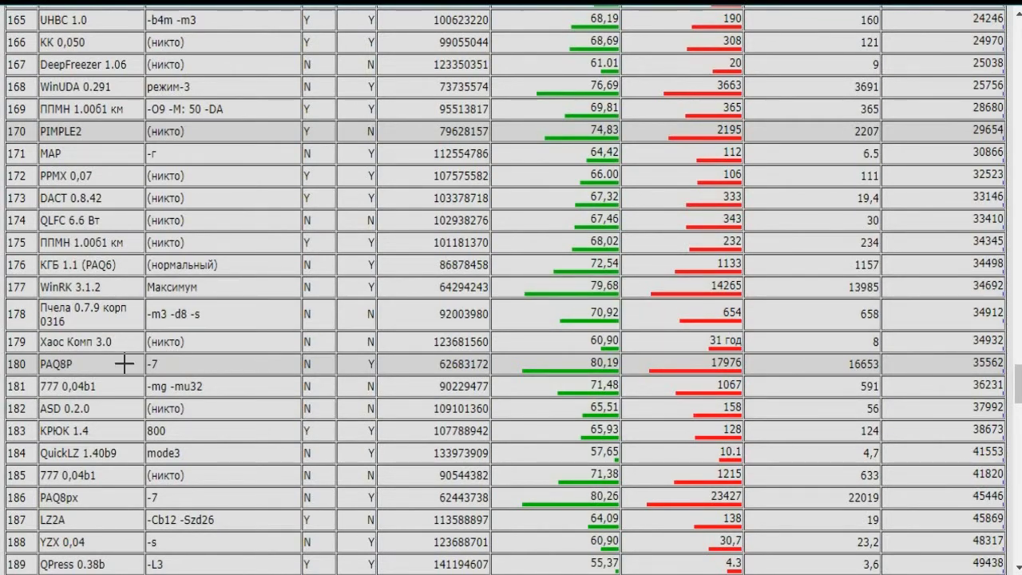
scroll(532, 365, "down", 2)
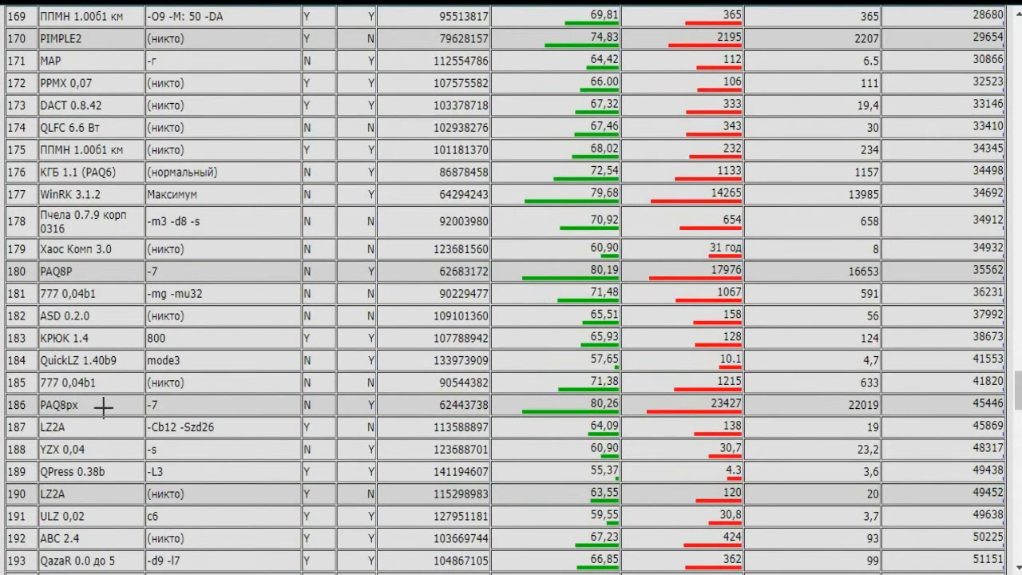
scroll(369, 422, "down", 4)
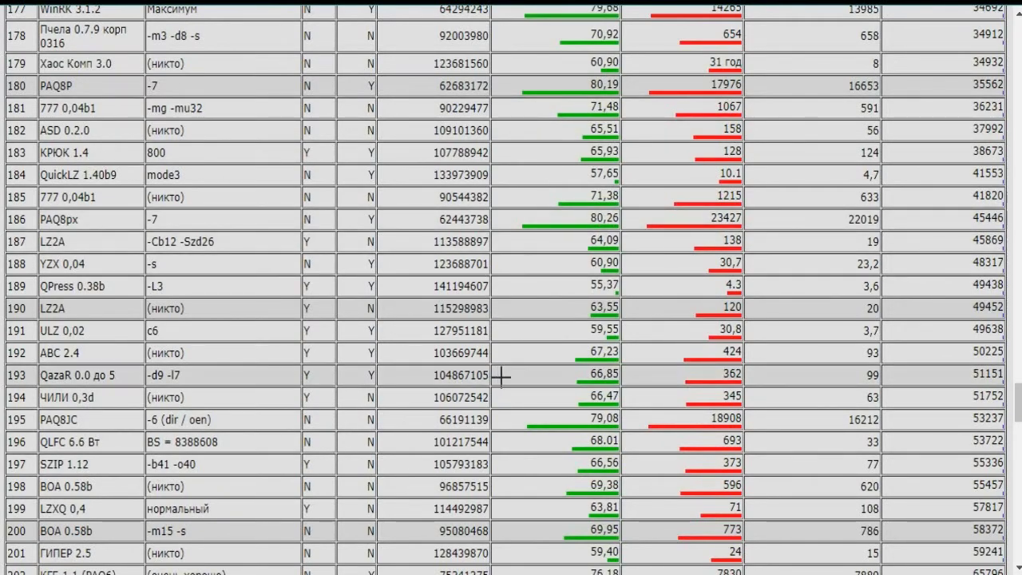
scroll(506, 342, "down", 15)
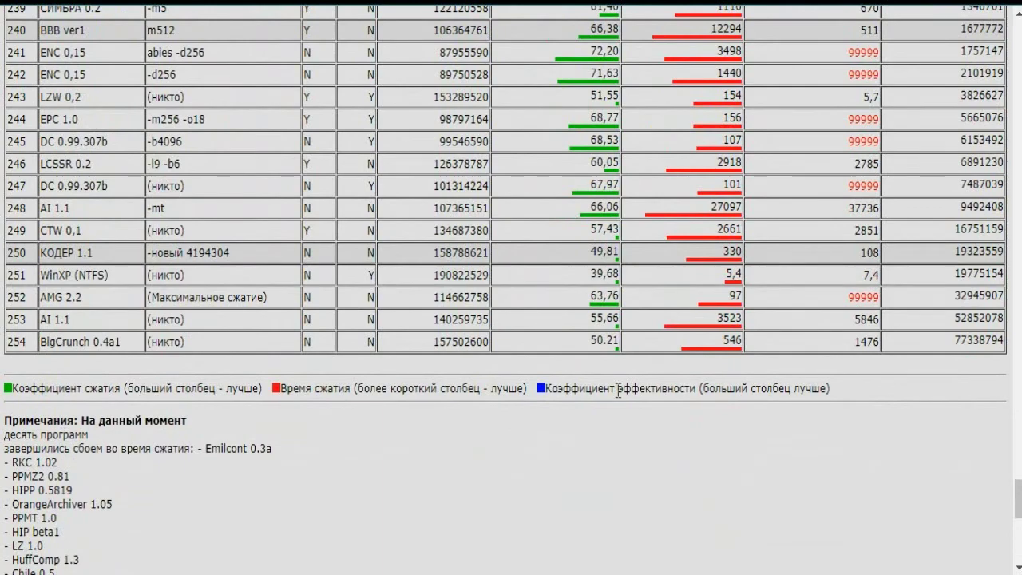
scroll(575, 527, "down", 2)
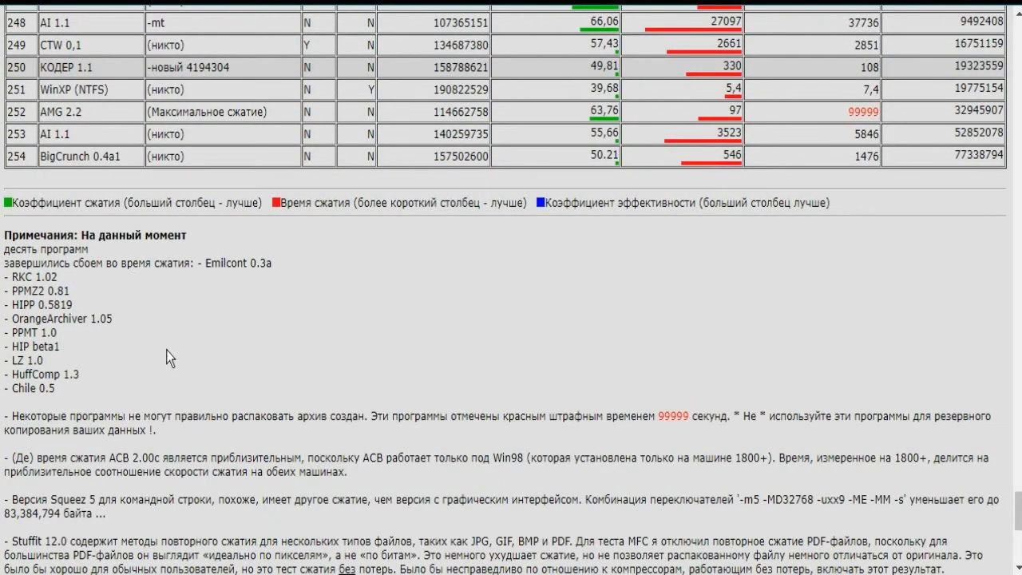
scroll(100, 350, "down", 5)
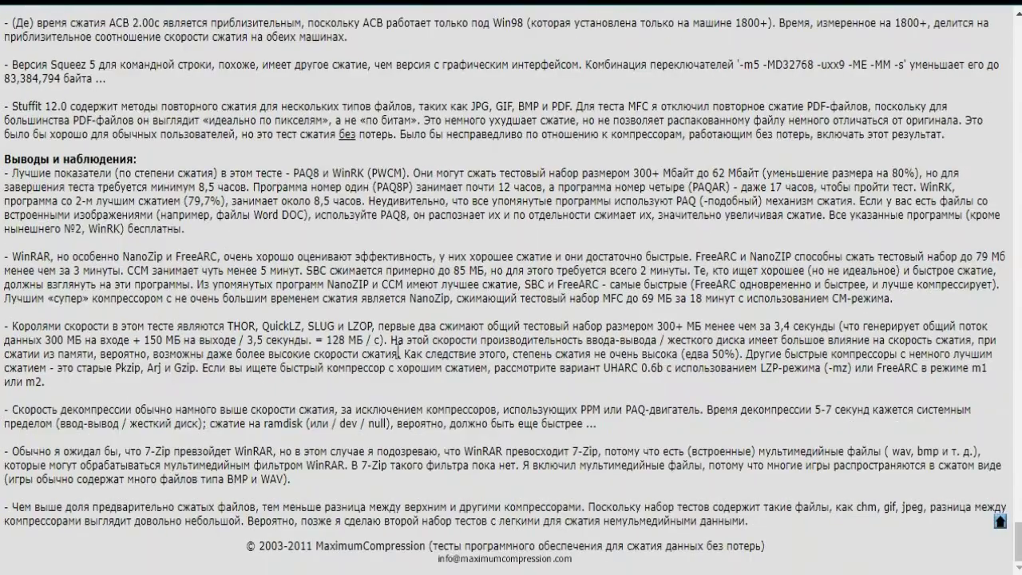
scroll(410, 356, "up", 20)
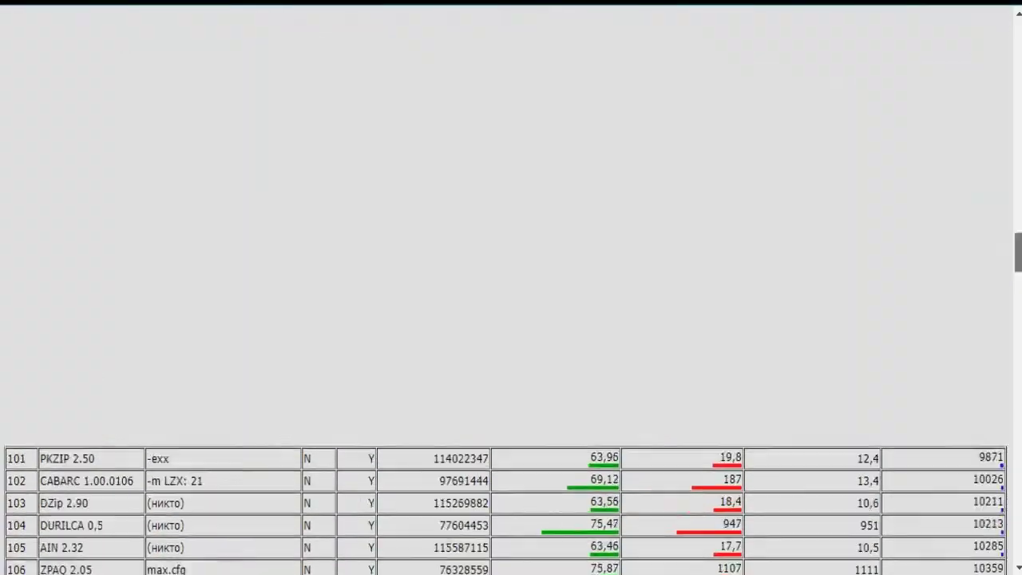
scroll(746, 147, "up", 15)
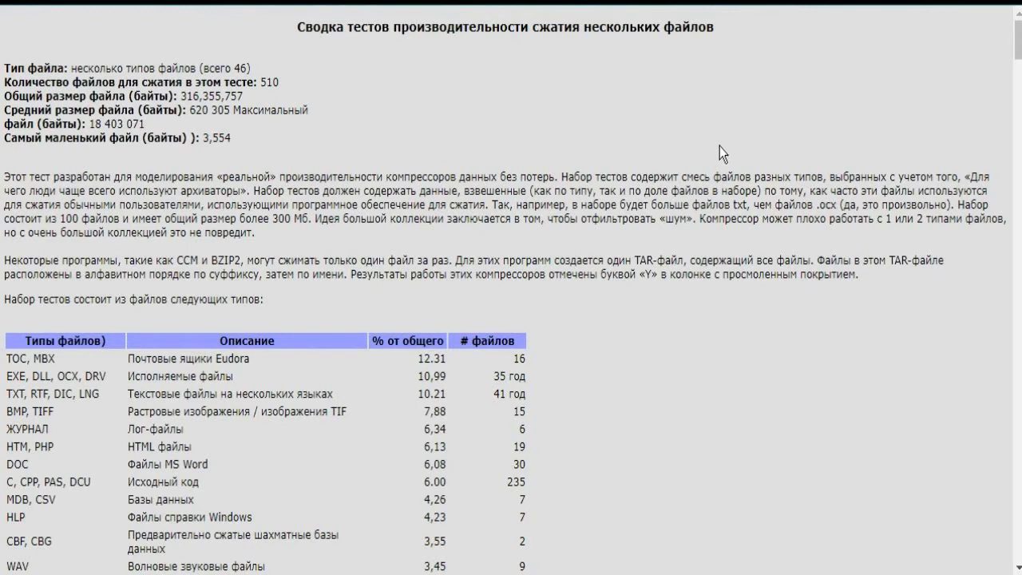
Step: Switch to the CyberForum blog post about Paq9a and highlight its title and the 18mb to 1585mb memory setting
key("ctrl+Tab")
left_click_drag(196, 149, 525, 152)
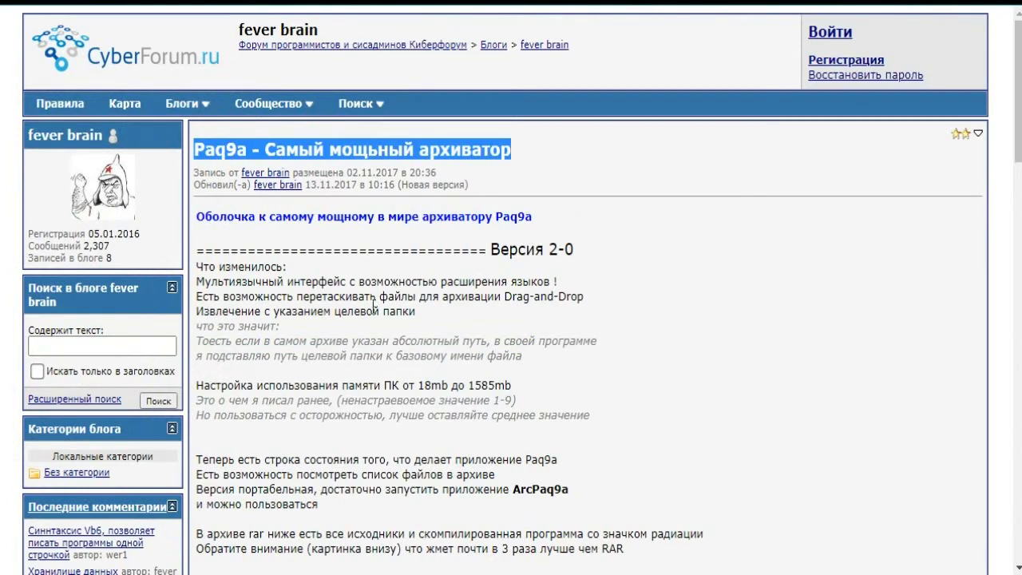
scroll(373, 303, "down", 2)
left_click_drag(196, 293, 530, 295)
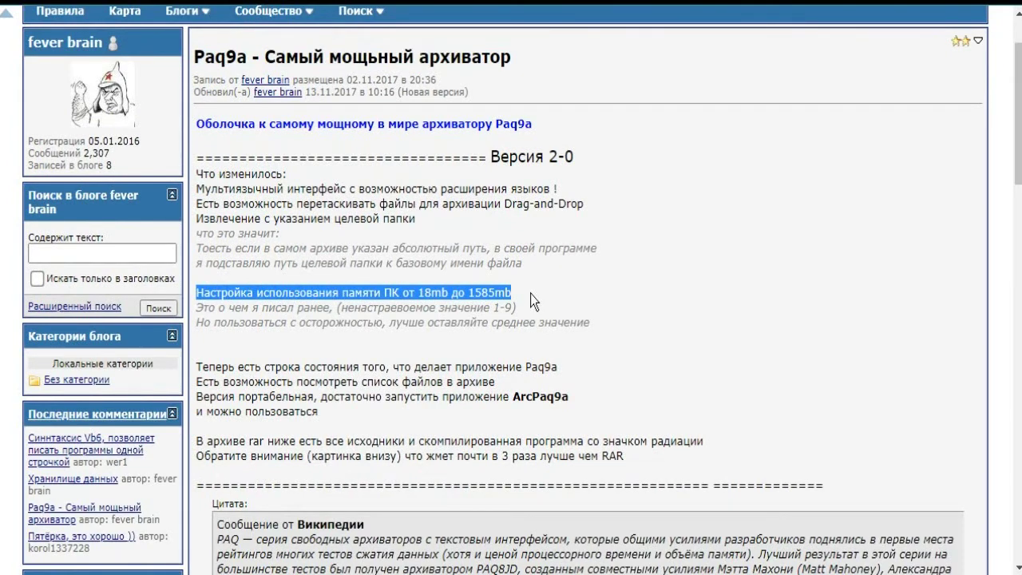
left_click_drag(418, 292, 513, 292)
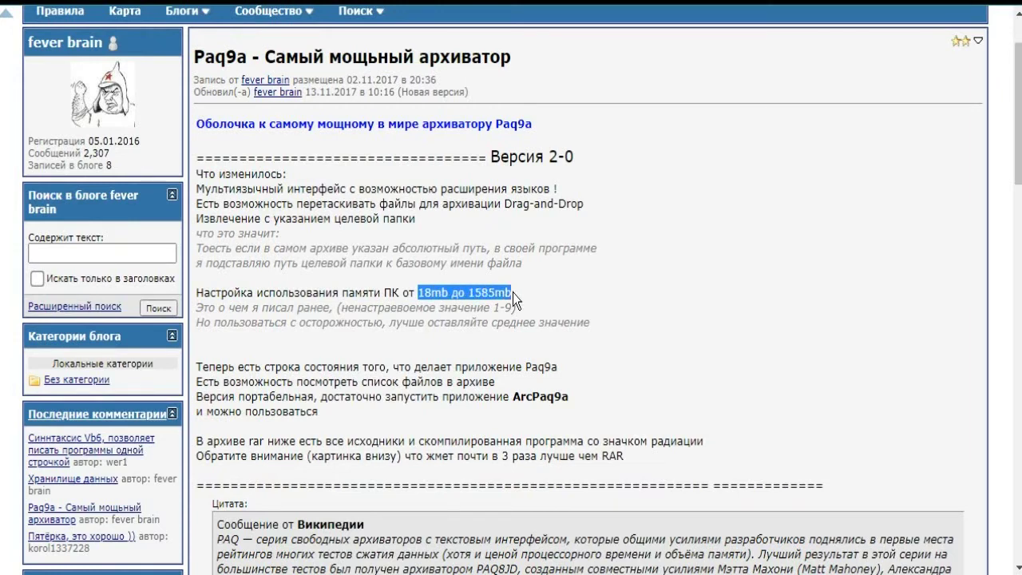
left_click(327, 385)
scroll(258, 271, "down", 2)
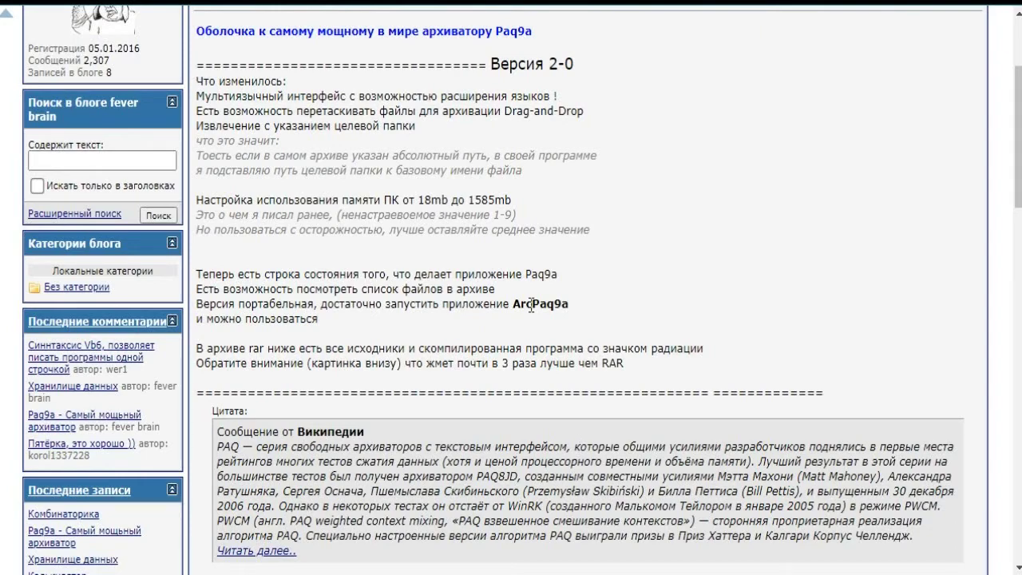
Step: Expand the C++ algorithm listing in the Paq9a post and read its usage commands and options
scroll(533, 284, "down", 5)
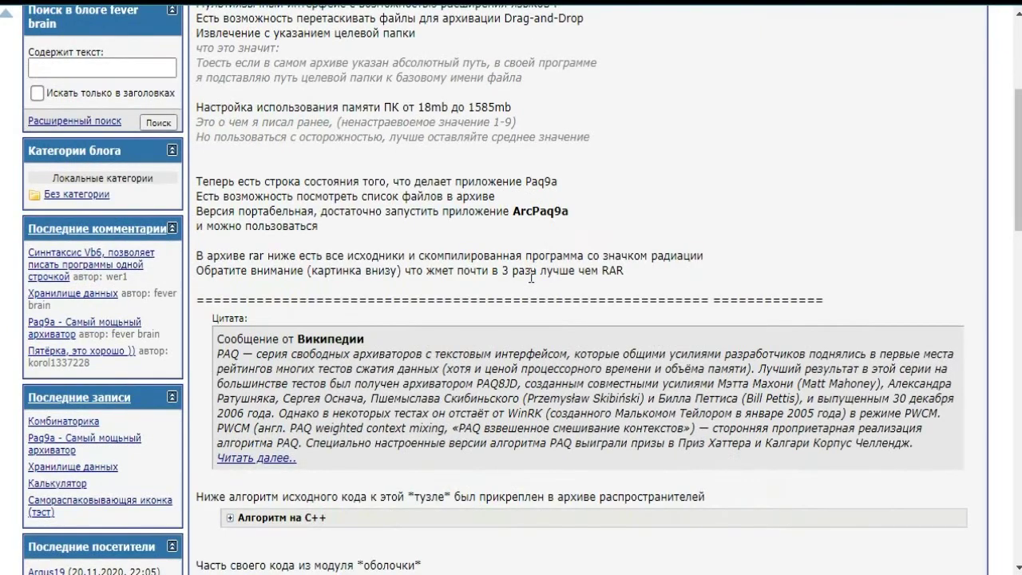
scroll(530, 275, "down", 1)
left_click(230, 147)
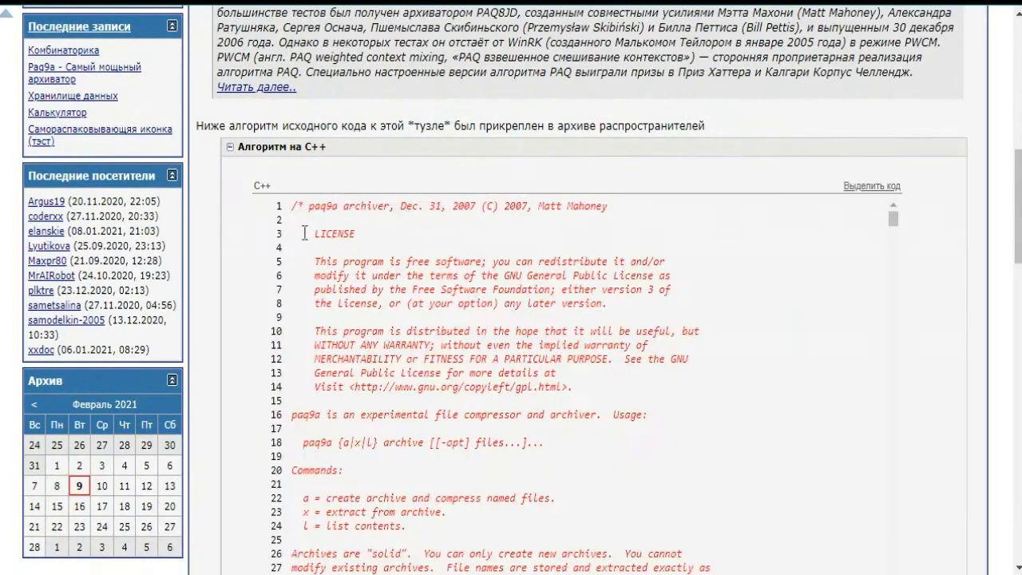
scroll(357, 240, "down", 3)
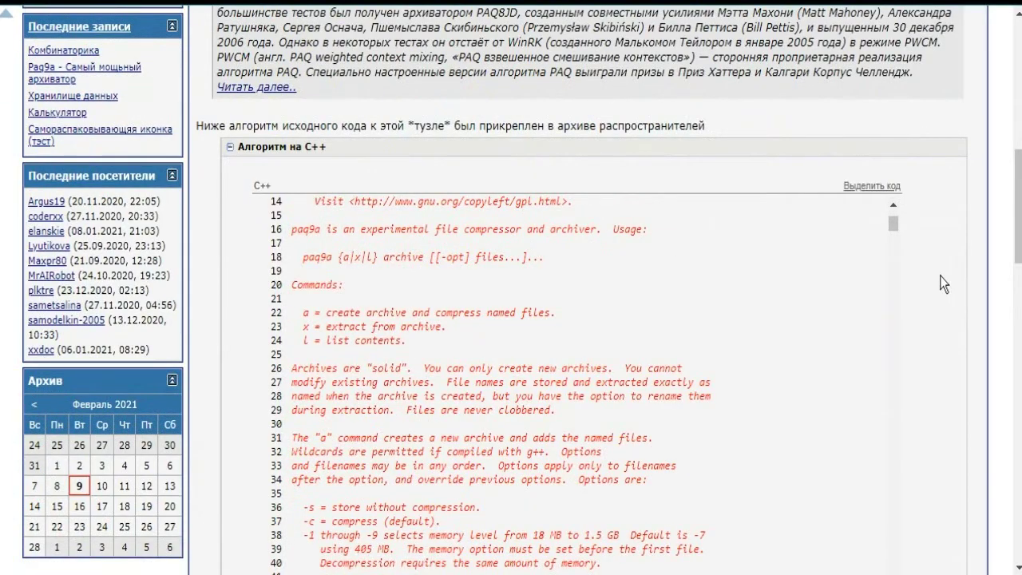
Step: Review the program thumbnails and the Архиватор PQ9a-2.0.rar attachment in the Paq9a post
scroll(942, 299, "down", 15)
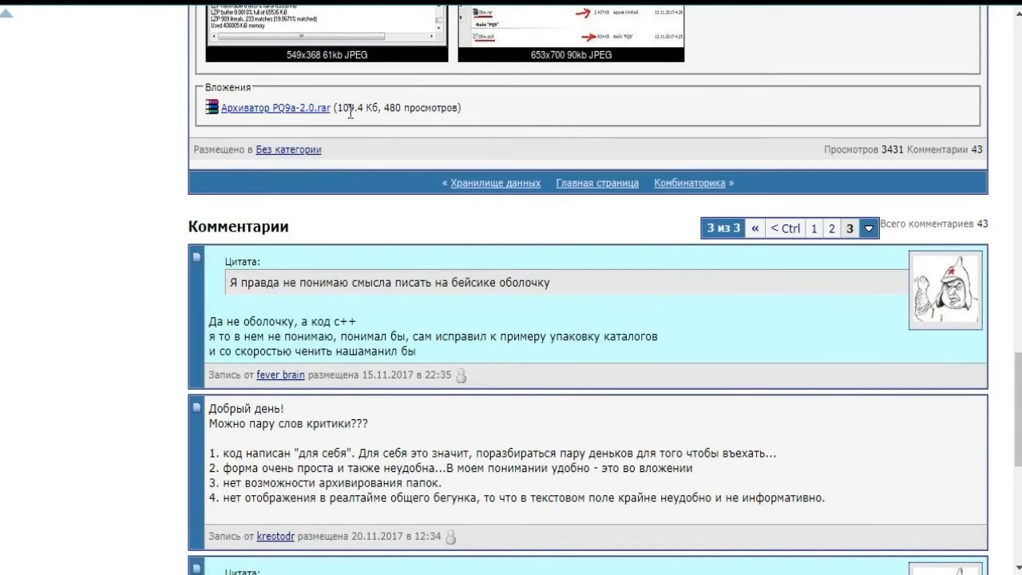
scroll(369, 136, "up", 3)
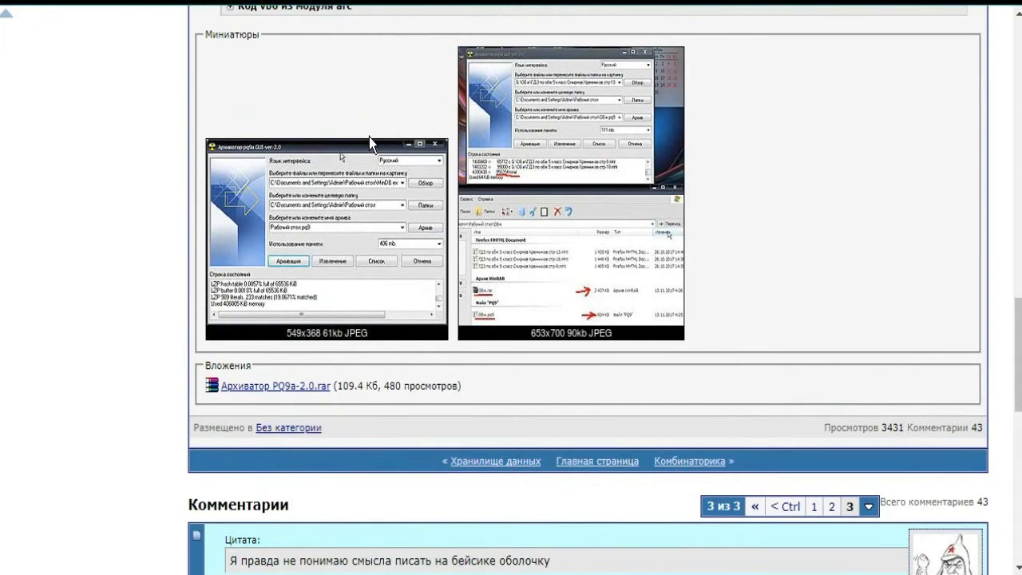
scroll(370, 137, "up", 15)
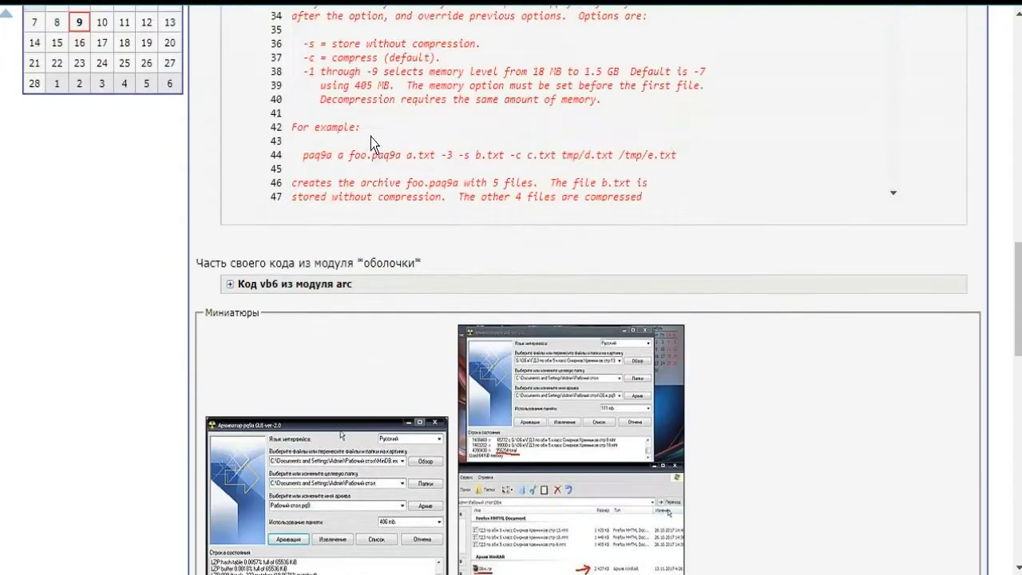
scroll(372, 136, "down", 3)
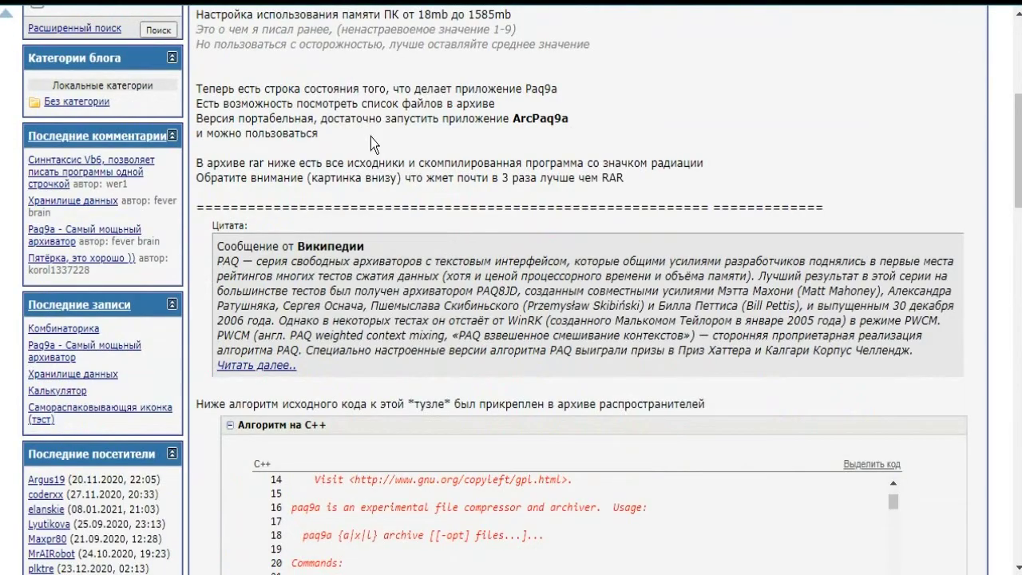
scroll(370, 137, "down", 20)
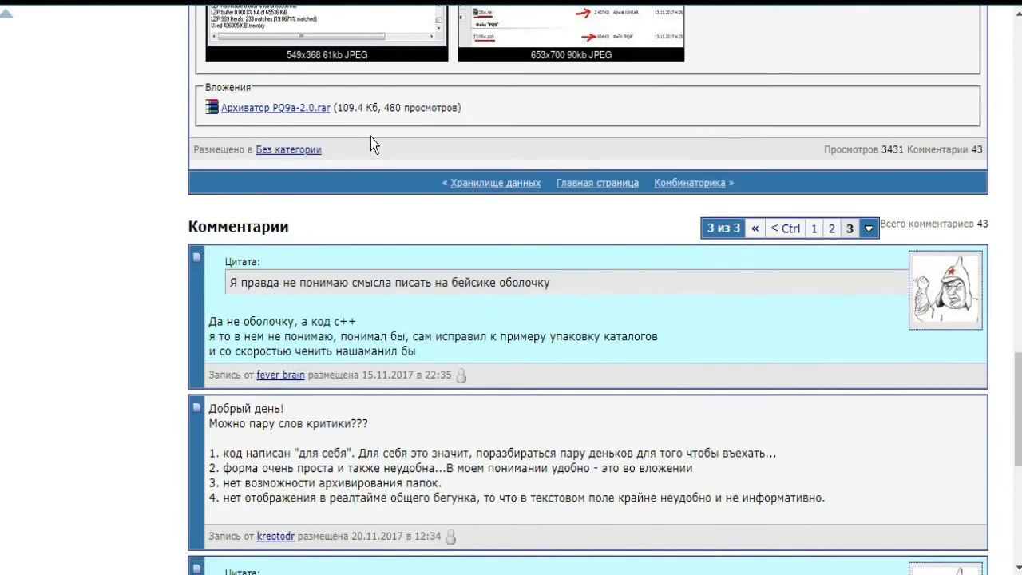
Step: Return to the start of the Paq9a post, highlight the maximum memory value, and go back down through its description and source listing
key("Home")
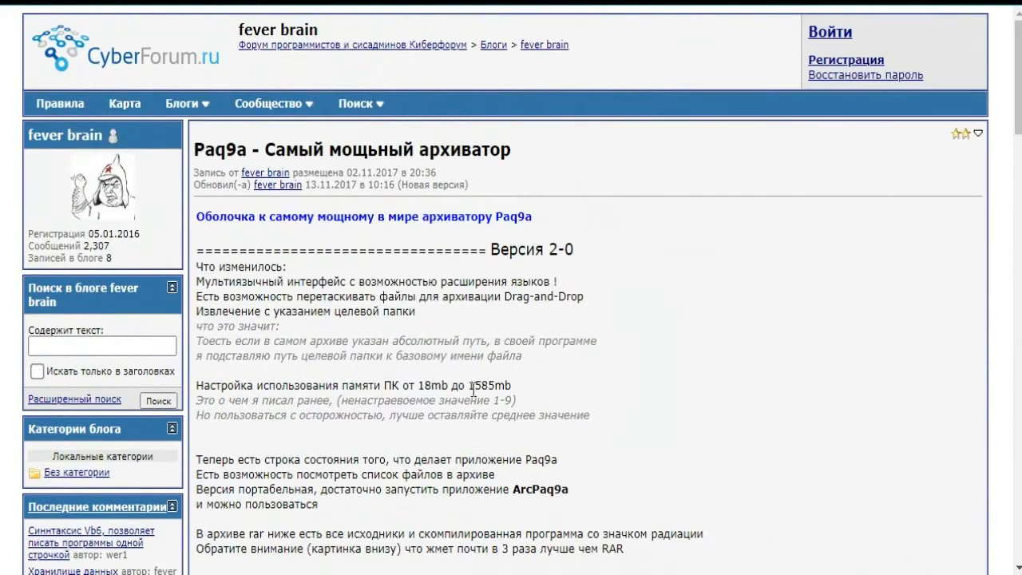
left_click_drag(474, 388, 517, 383)
left_click(515, 381)
scroll(513, 380, "down", 3)
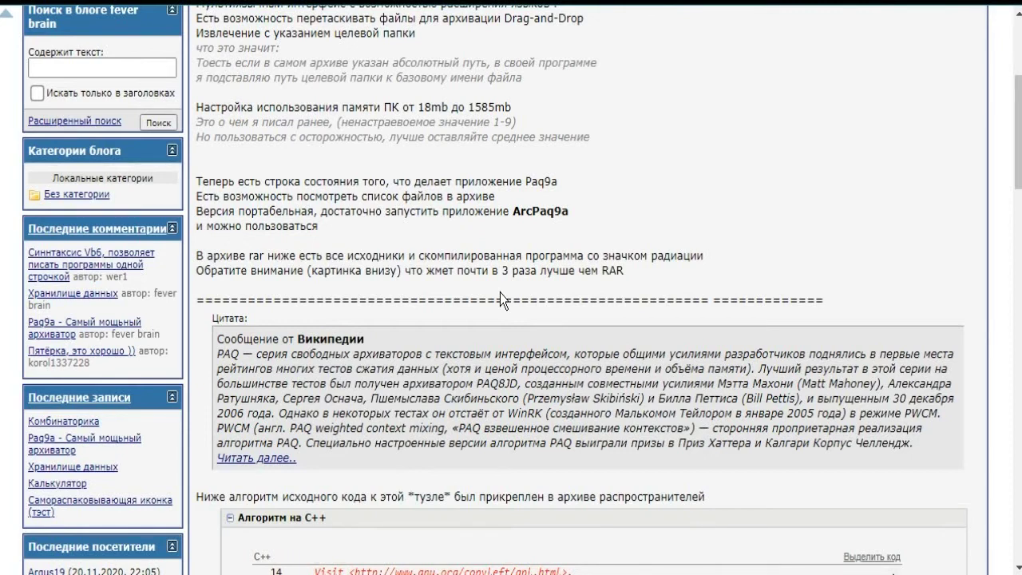
scroll(501, 292, "down", 15)
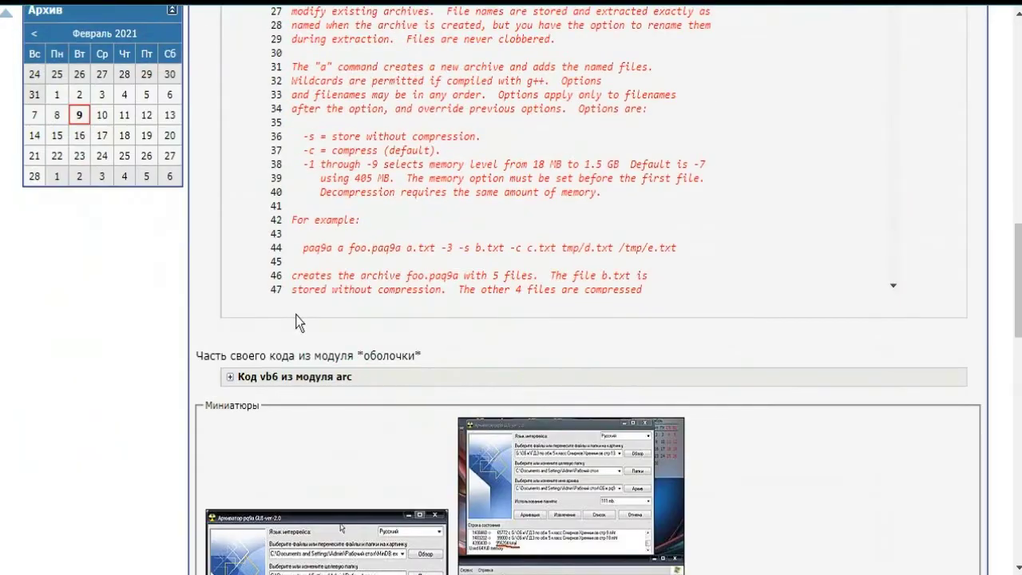
Step: Skim the thumbnails, attachment and reader comments of the Paq9a post
scroll(297, 318, "down", 3)
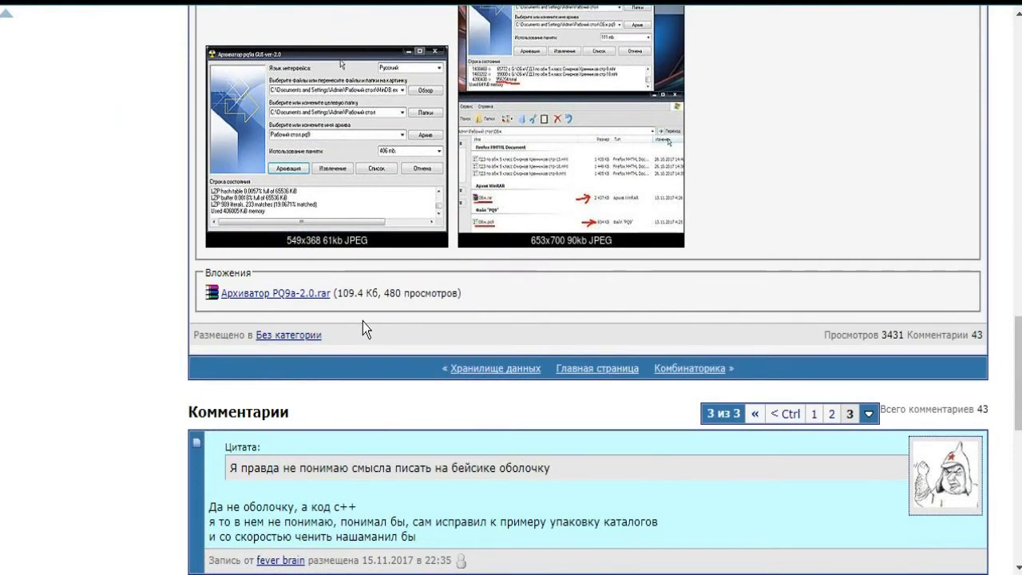
scroll(406, 289, "down", 5)
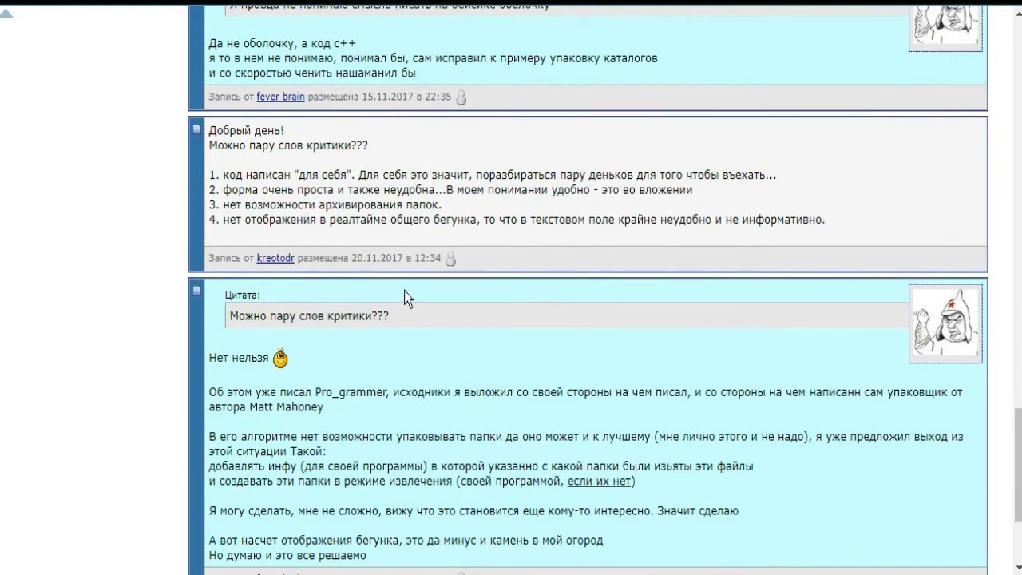
scroll(404, 291, "up", 4)
scroll(404, 290, "up", 2)
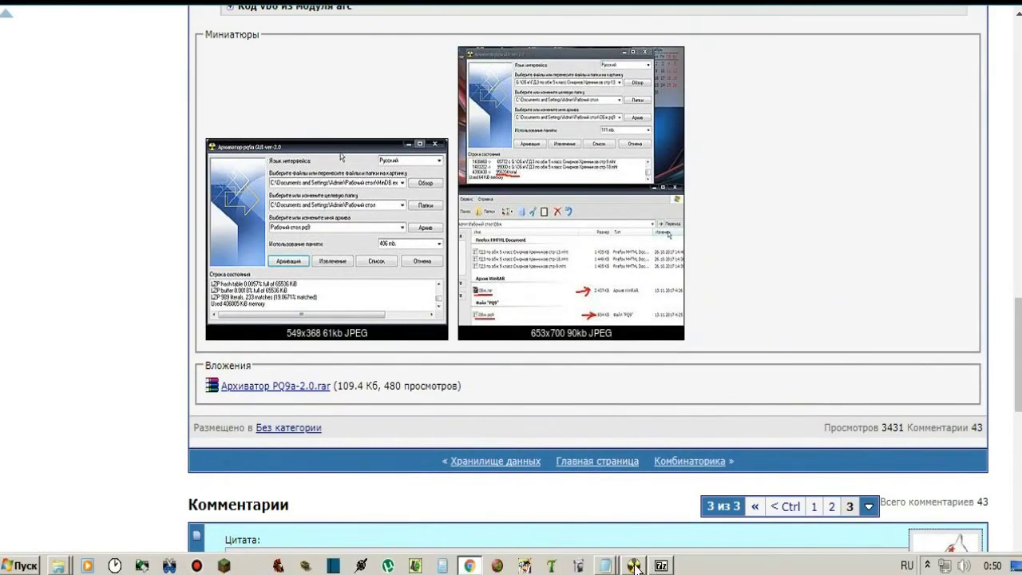
Step: Switch to the Архиватор pq9a window and place it over the Explorer folder holding the compressed Шакал test folders
left_click(633, 566)
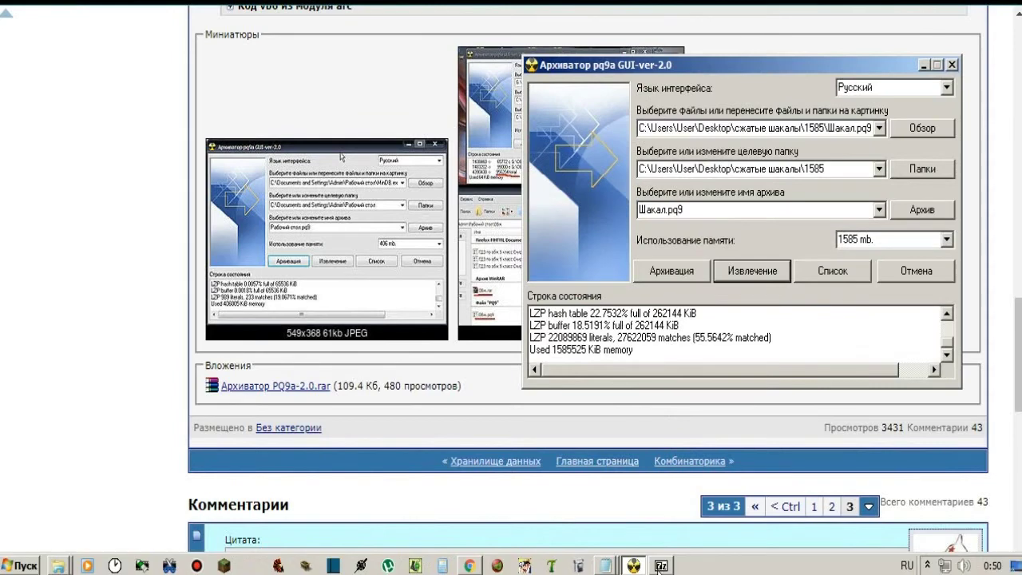
mouse_move(58, 565)
left_click(66, 528)
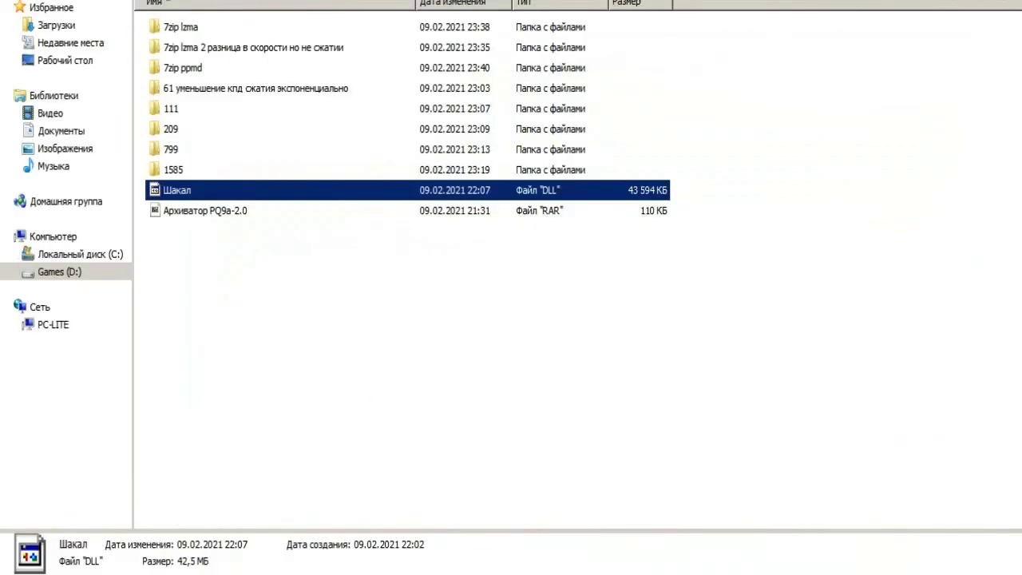
left_click(634, 565)
left_click_drag(595, 70, 487, 59)
Step: Switch to 7-Zip and point out paq9a.exe, Radiation.ico and ArcPaq9a.exe inside Архиватор PQ9a-2.0.rar
left_click(719, 566)
left_click(241, 339)
left_click(237, 358)
left_click(224, 232)
left_click(911, 45)
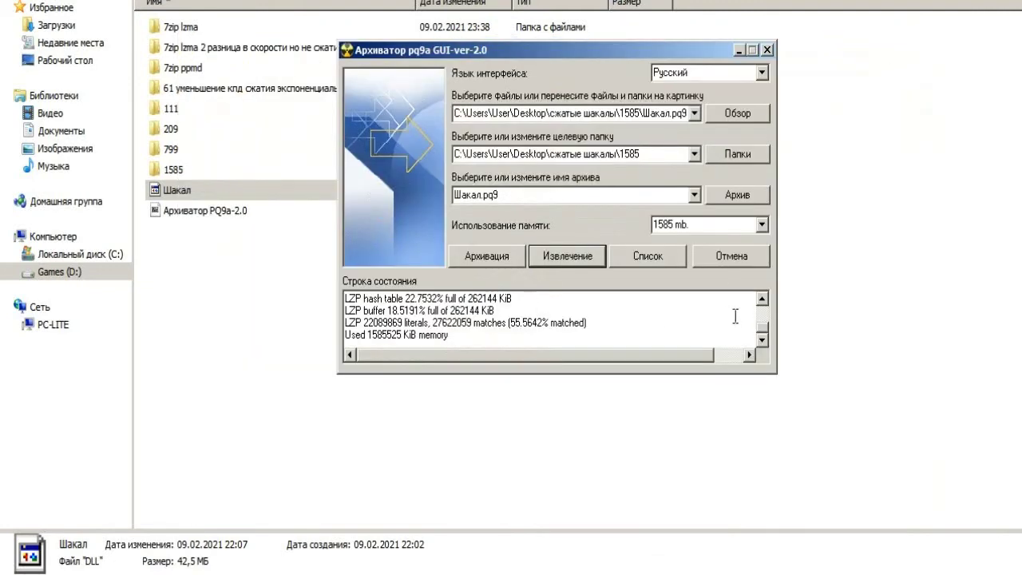
Step: Review the pq9a archiver's status log and memory usage choices, and put away the archiver and 7-Zip windows
scroll(764, 337, "down", 2)
scroll(766, 336, "up", 2)
left_click(740, 51)
left_click(661, 566)
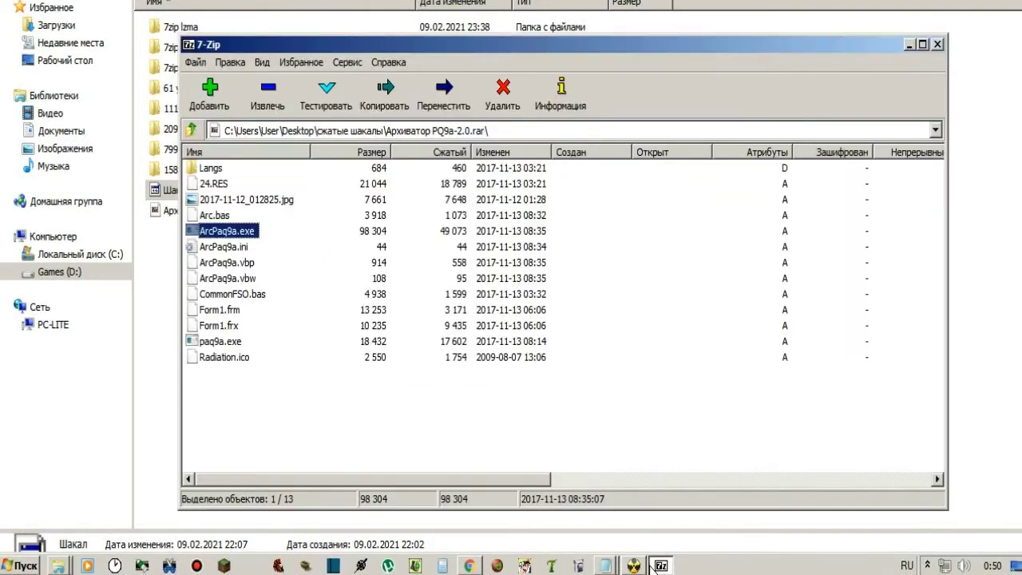
left_click(633, 565)
left_click(762, 226)
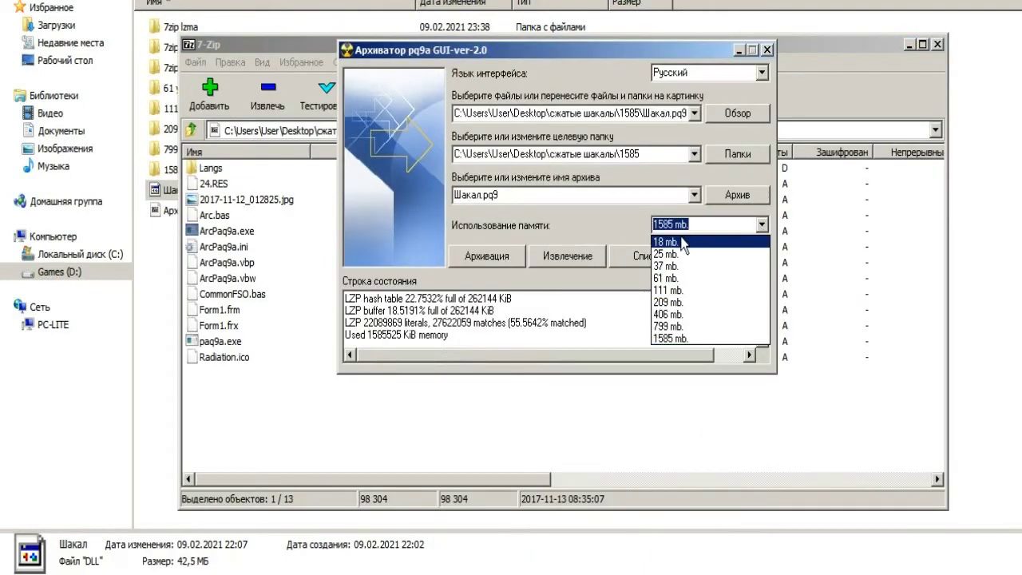
left_click(843, 59)
left_click(819, 64)
key("alt+F4")
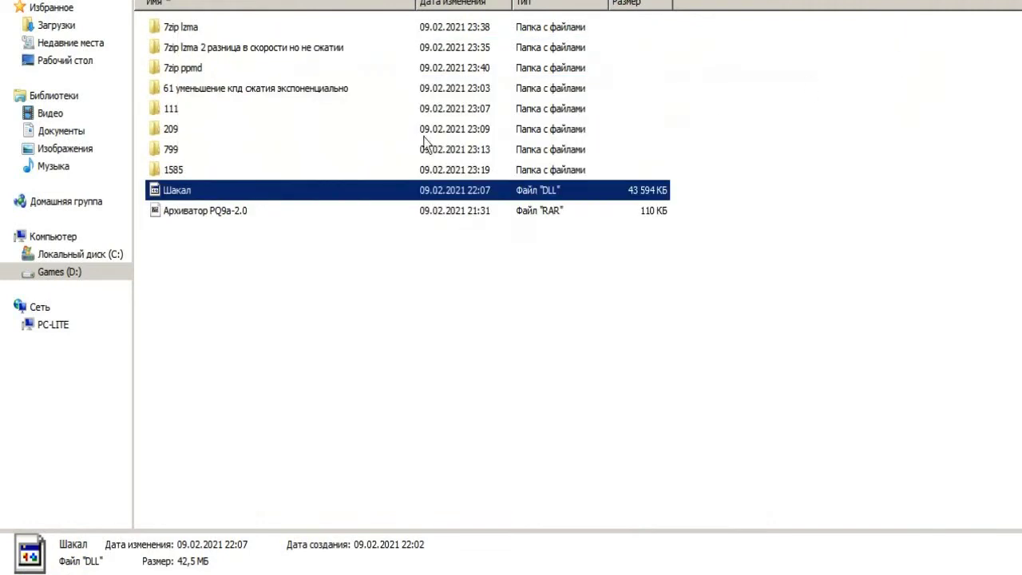
Step: Check the size of Шакал.pq9 in the folder for the 61 MB memory setting and return to the parent folder
left_click(186, 90)
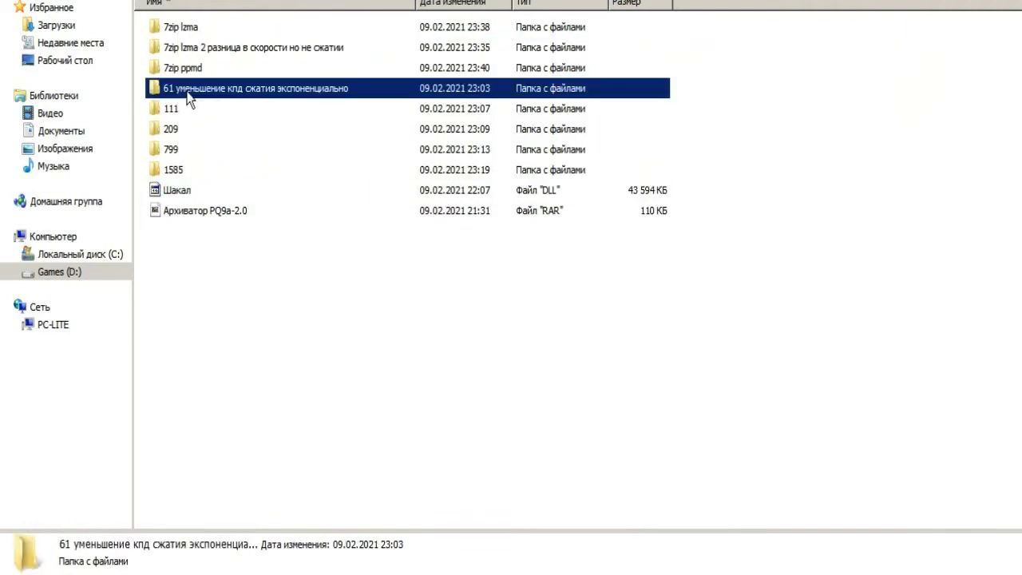
left_click(153, 90)
right_click(153, 90)
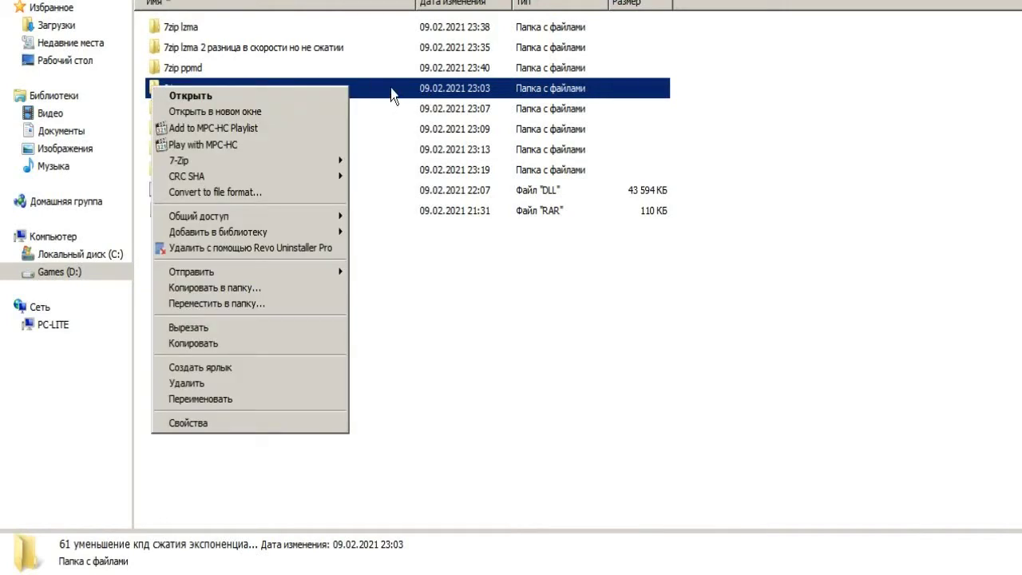
double_click(392, 92)
left_click(269, 35)
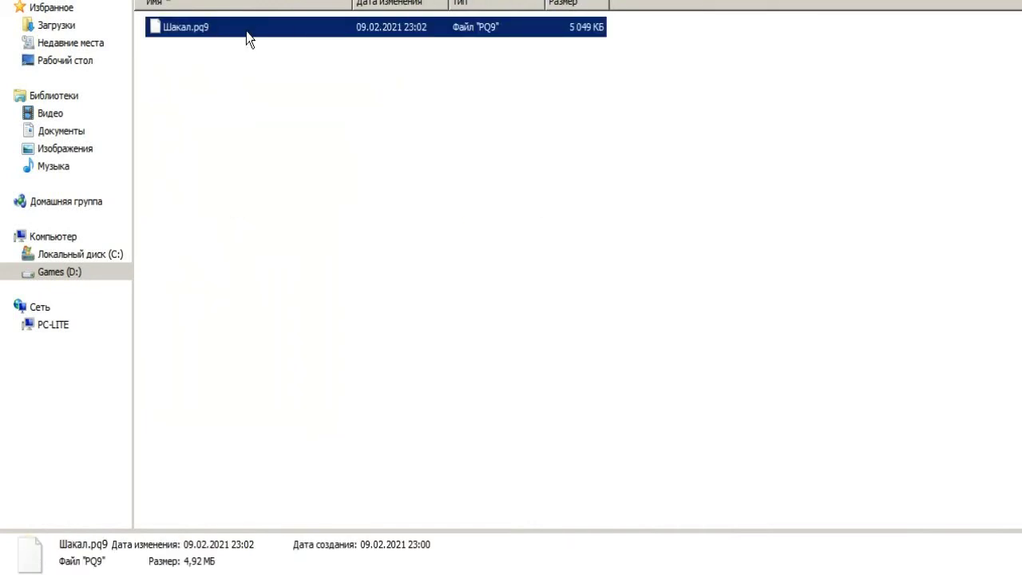
key("BackSpace")
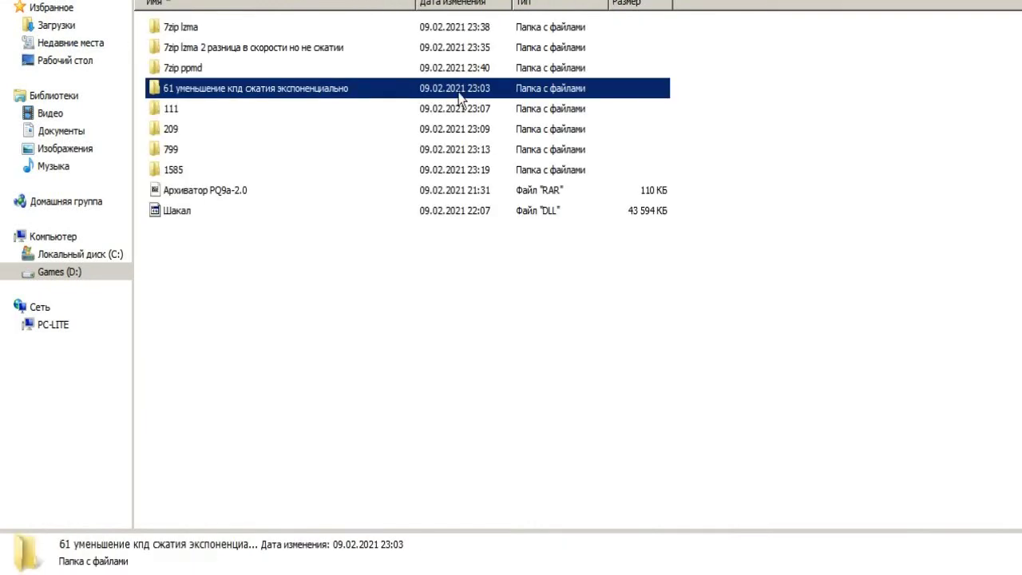
Step: Check the size of Шакал.pq9 in the 111 and 799 folders and return to the parent folder
left_click(192, 110)
double_click(192, 110)
left_click(216, 29)
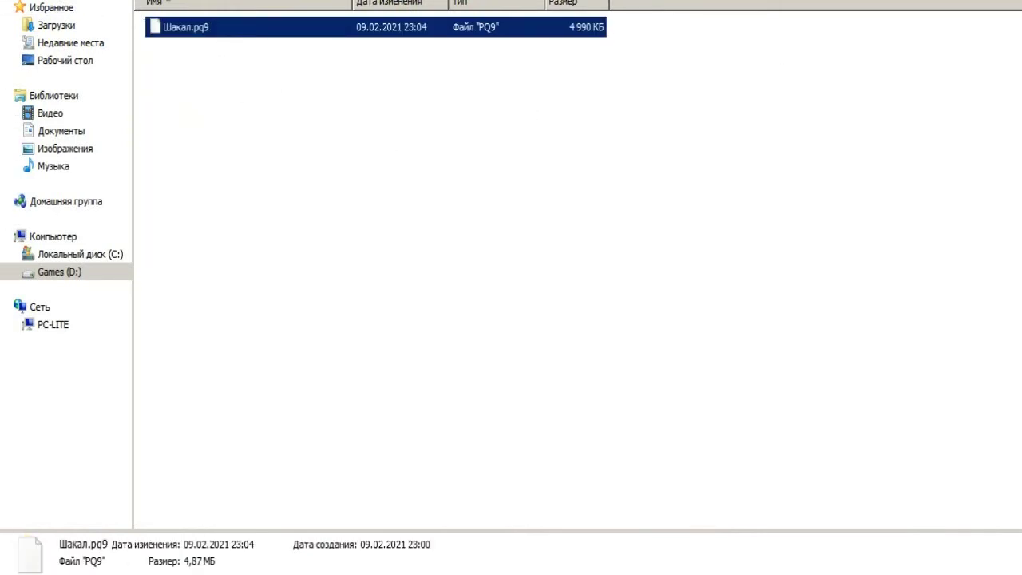
key("BackSpace")
double_click(201, 107)
key("BackSpace")
double_click(177, 149)
left_click(490, 28)
key("BackSpace")
Step: Open the 1585 folder and inspect the properties of its Шакал.pq9 archive
double_click(187, 168)
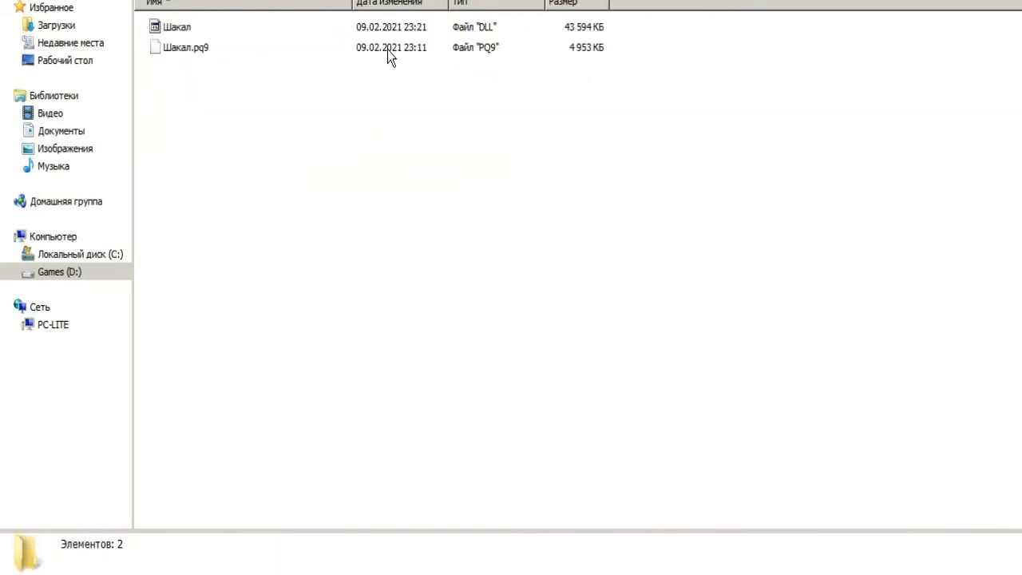
left_click(596, 51)
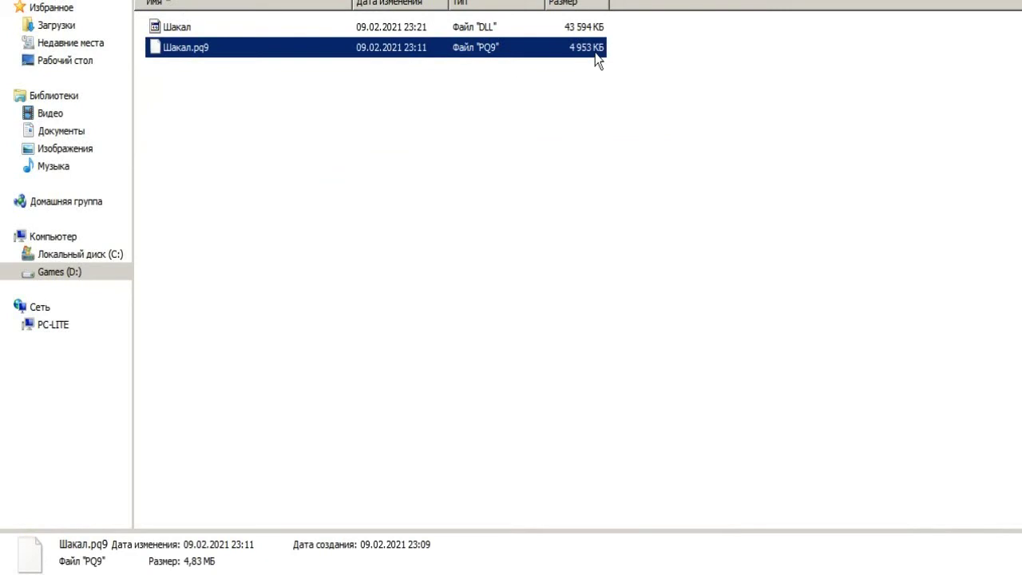
right_click(480, 49)
left_click(525, 291)
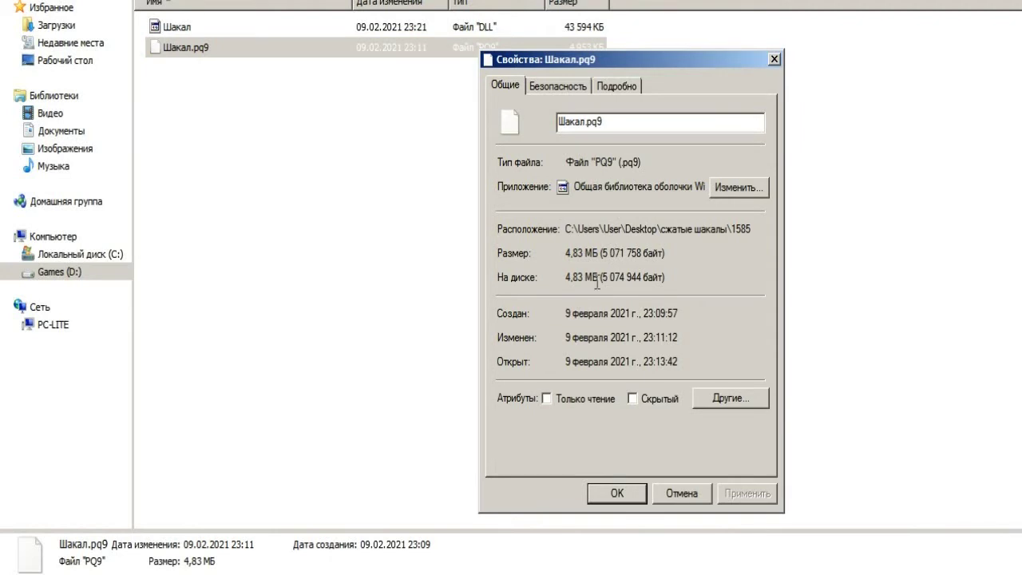
left_click(775, 60)
Step: Open the Шакал DLL from the 1585 folder in Notepad, examine its contents and close it without saving
left_click(239, 28)
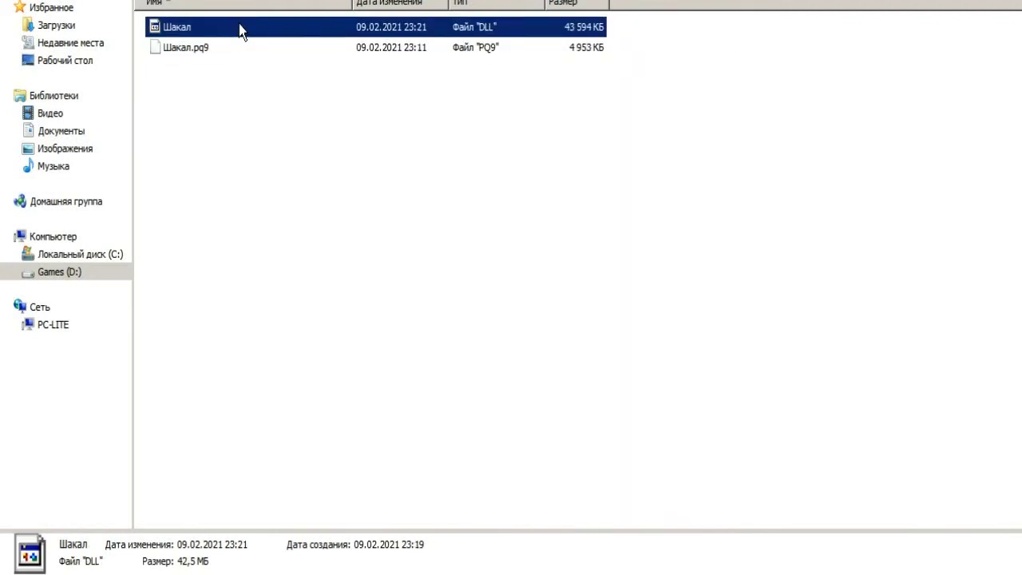
right_click(240, 25)
mouse_move(339, 79)
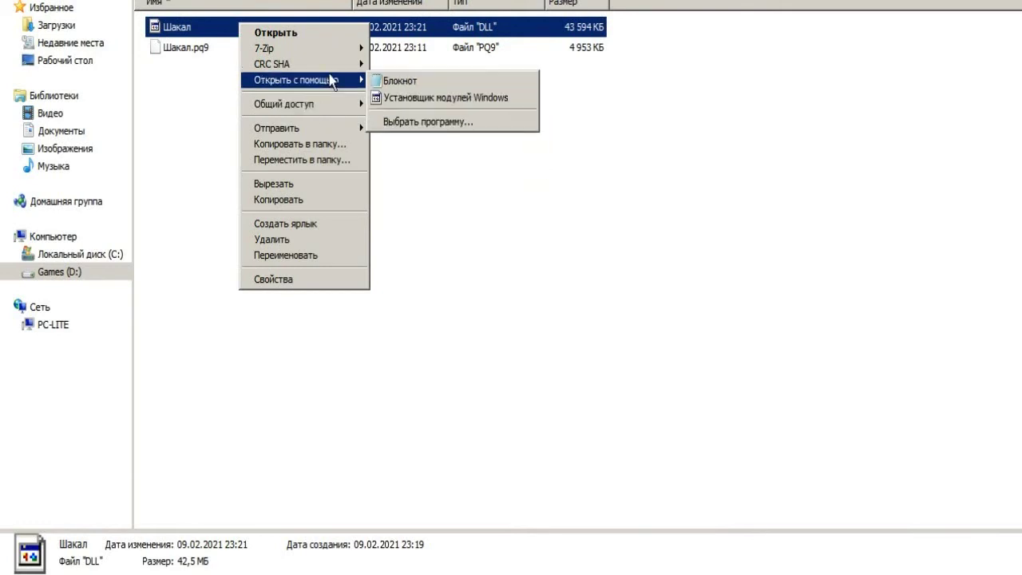
left_click(396, 81)
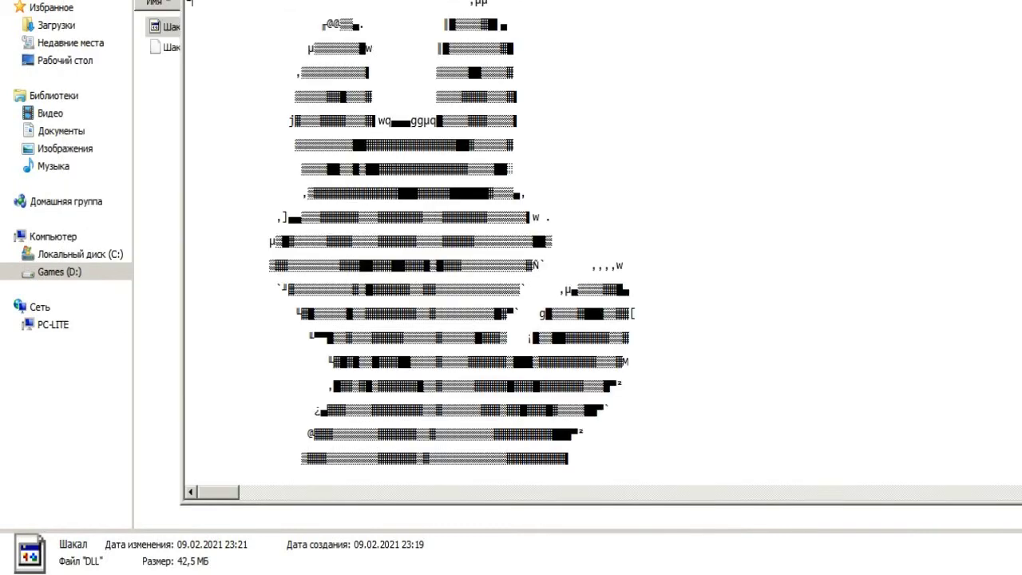
scroll(276, 165, "down", 8)
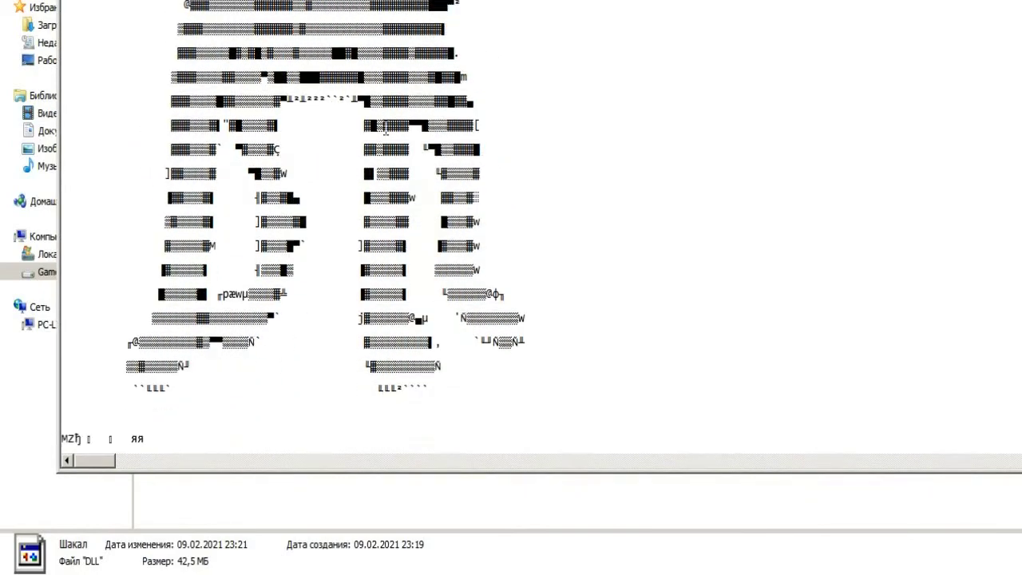
scroll(684, 165, "down", 10)
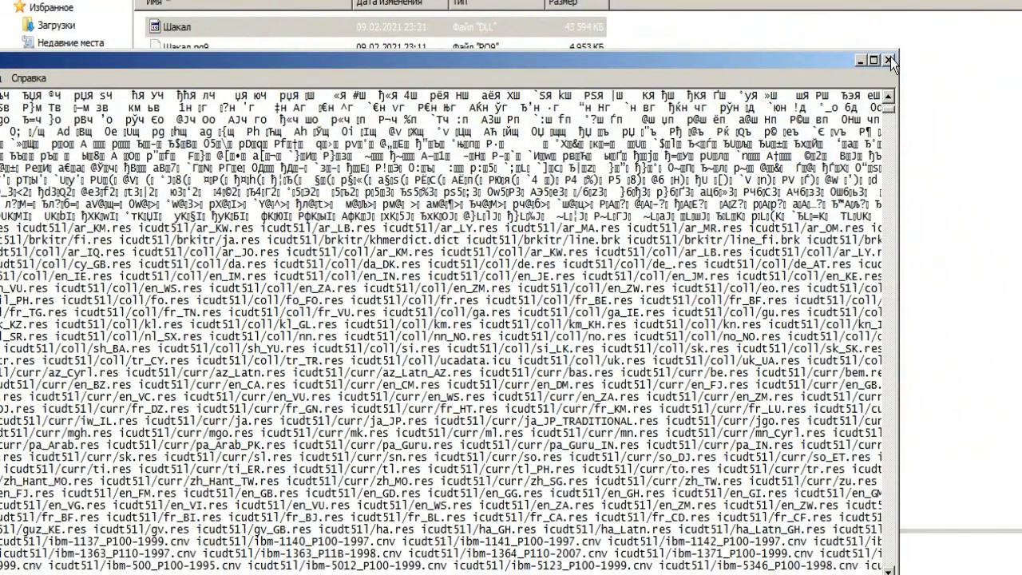
left_click(889, 61)
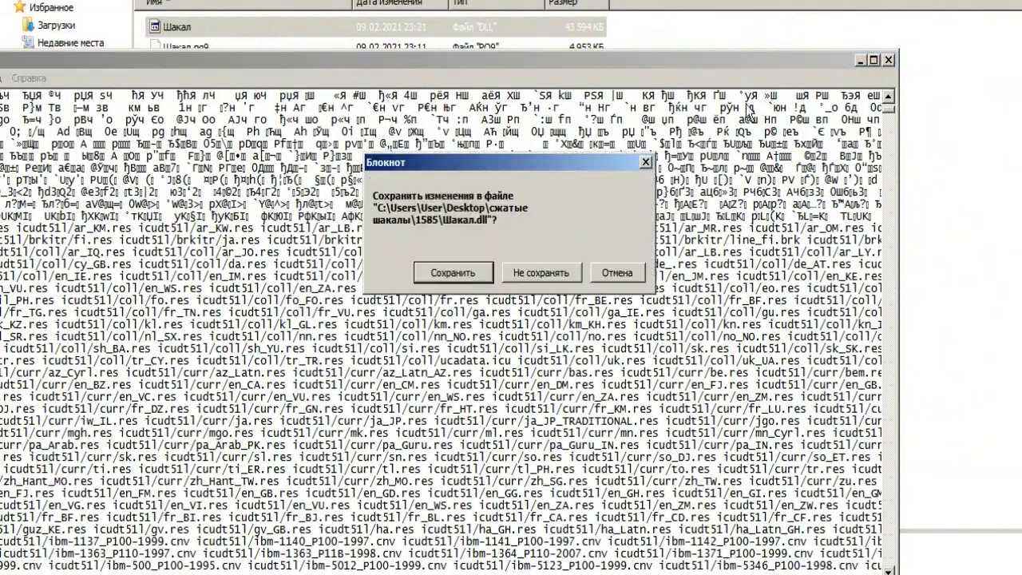
left_click(543, 273)
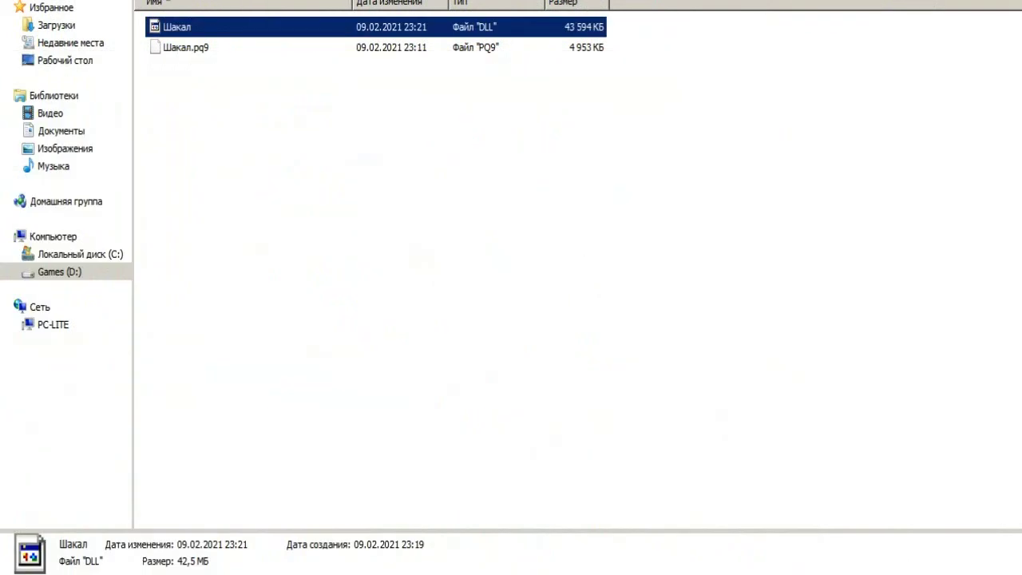
Step: Check the sizes of the Шакал 7z archives in the 7zip ppmd and 7zip lzma 2 folders
key("BackSpace")
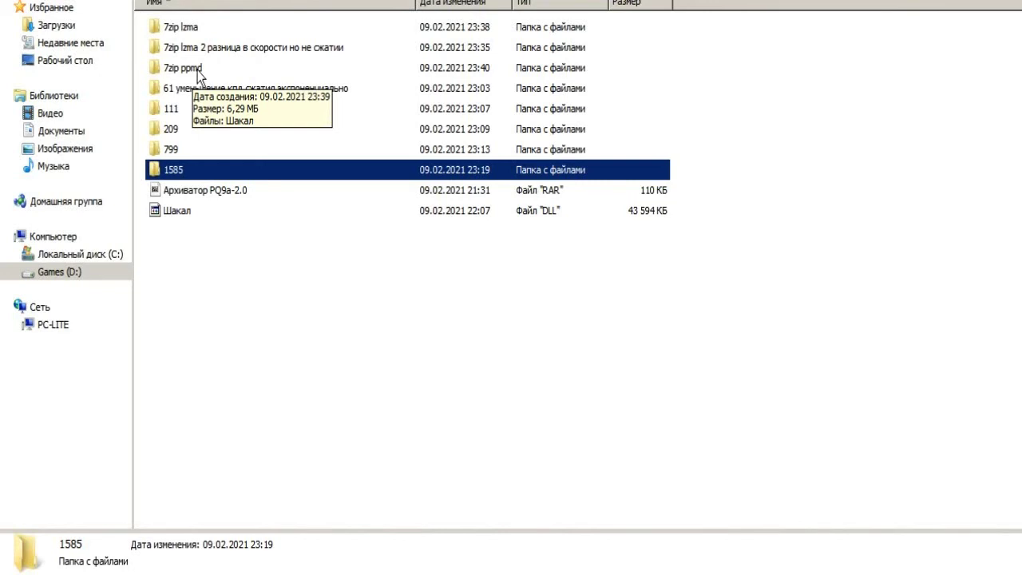
double_click(197, 70)
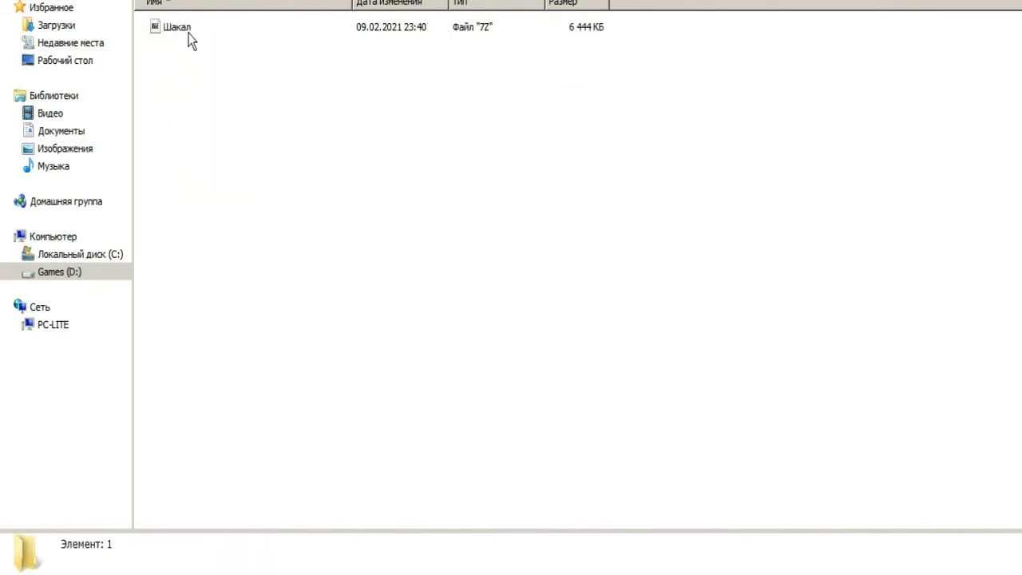
left_click(189, 36)
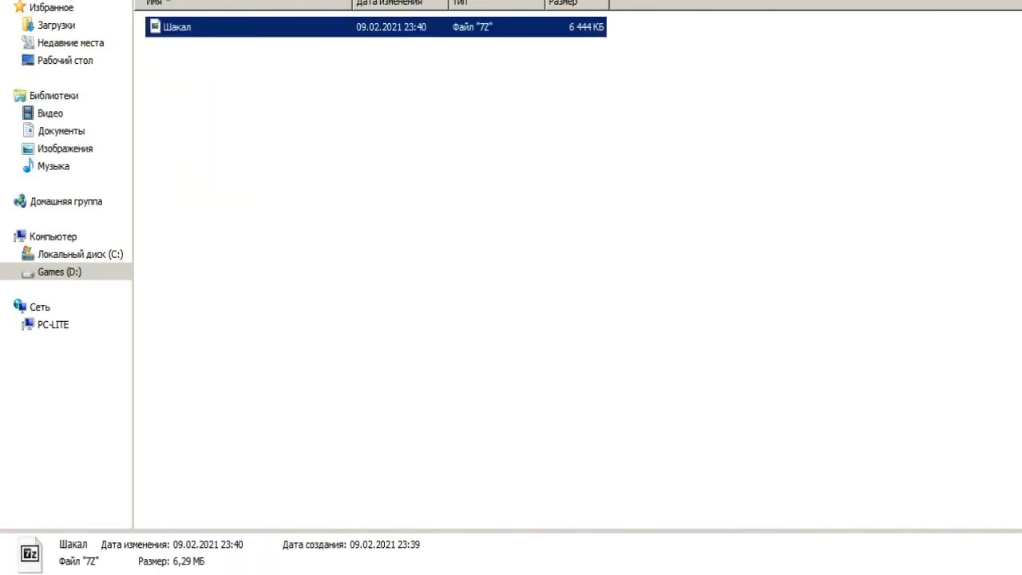
key("BackSpace")
double_click(205, 45)
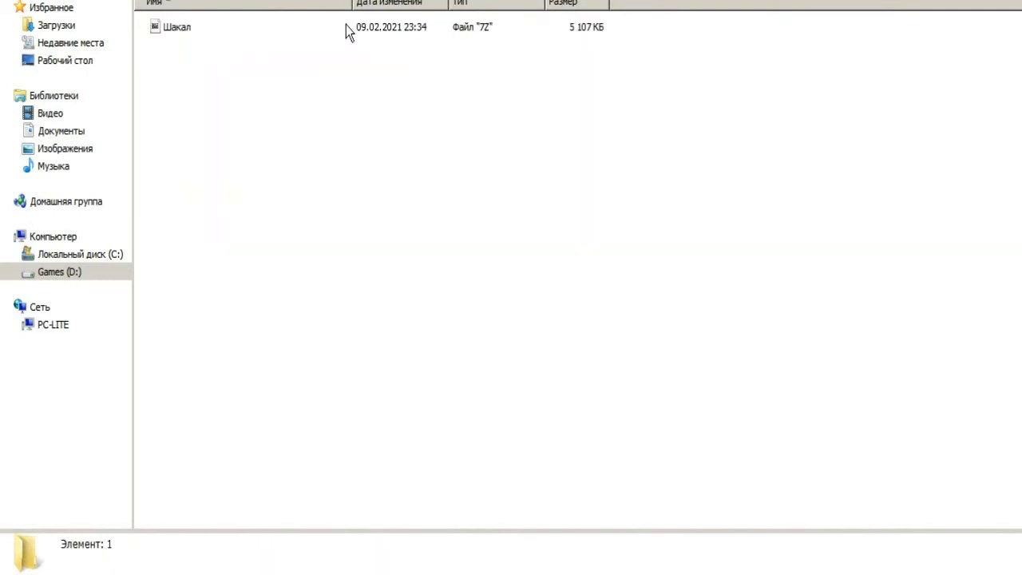
left_click(345, 27)
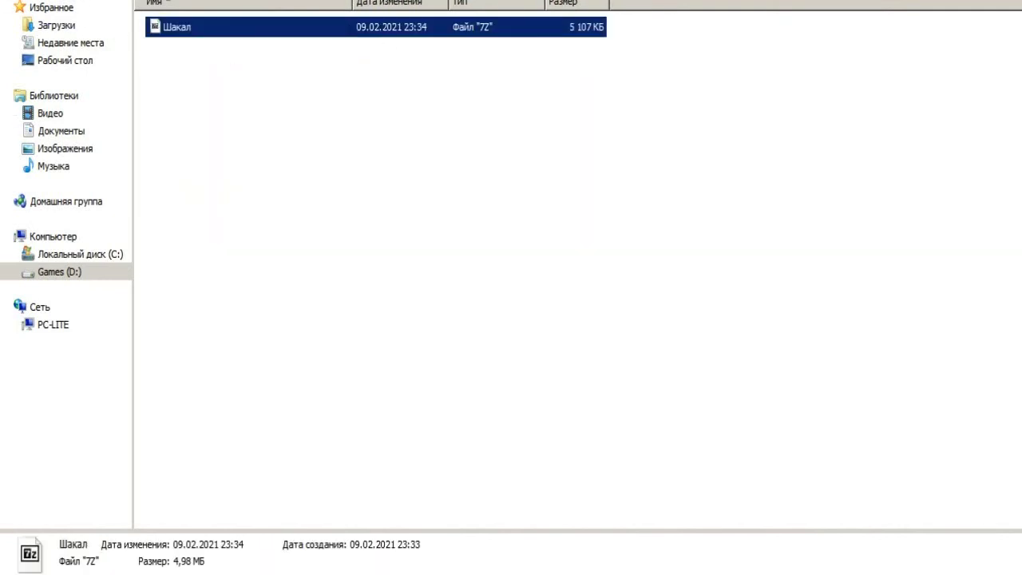
Step: Compare the Шакал 7z archive in the 7zip lzma folder with the lzma 2 one and return to the parent folder
key("BackSpace")
double_click(182, 24)
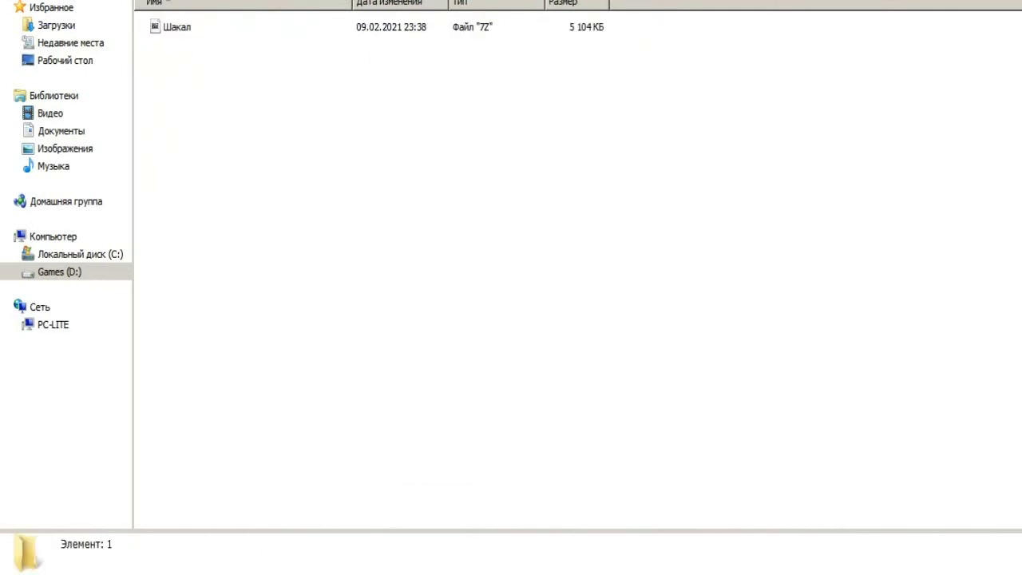
key("BackSpace")
double_click(167, 43)
key("BackSpace")
double_click(206, 26)
left_click(531, 30)
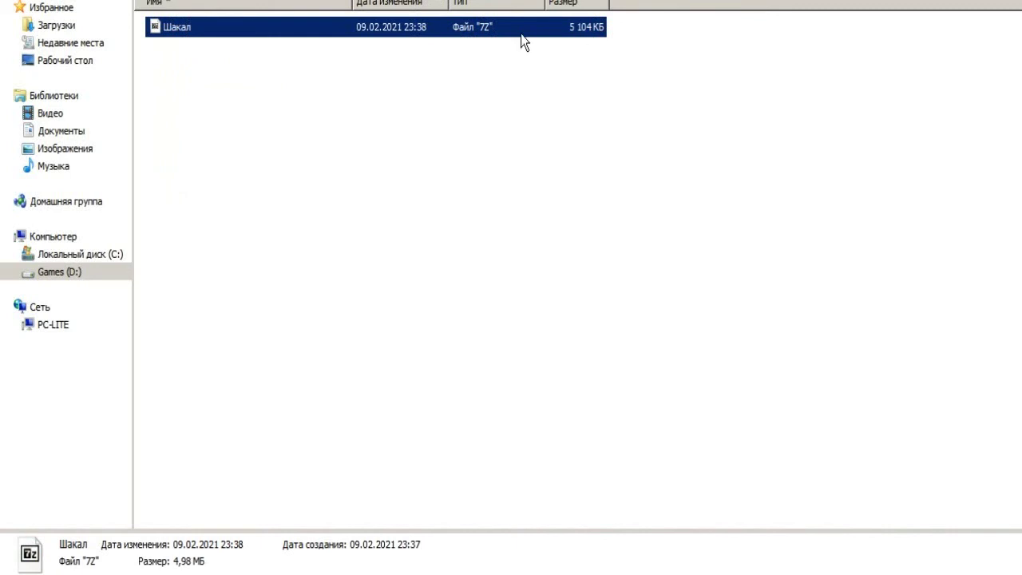
key("BackSpace")
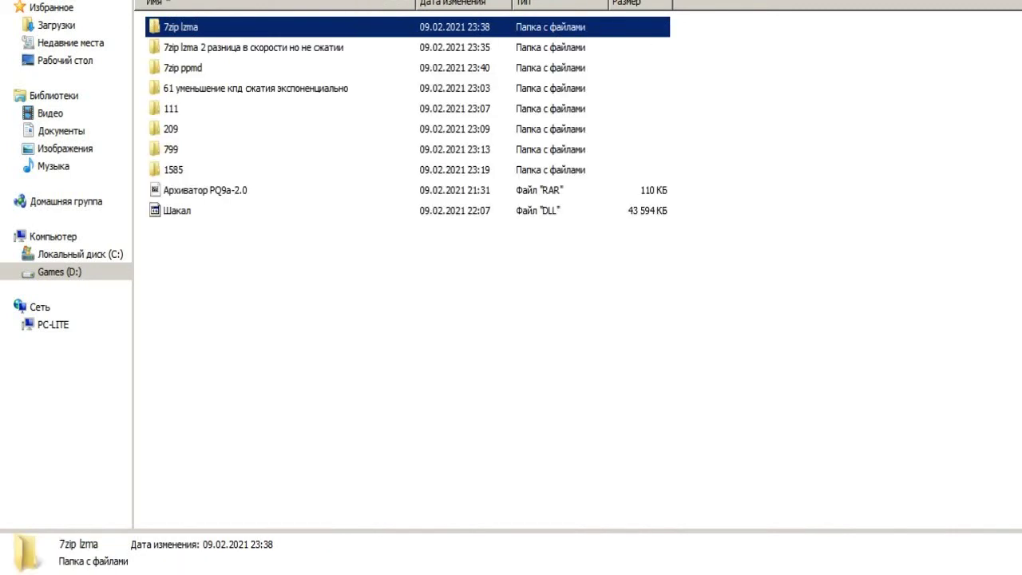
Step: Check the exact byte size of the Шакал.pq9 archive in the 1585 folder through its properties and return to the parent folder
left_click(171, 110)
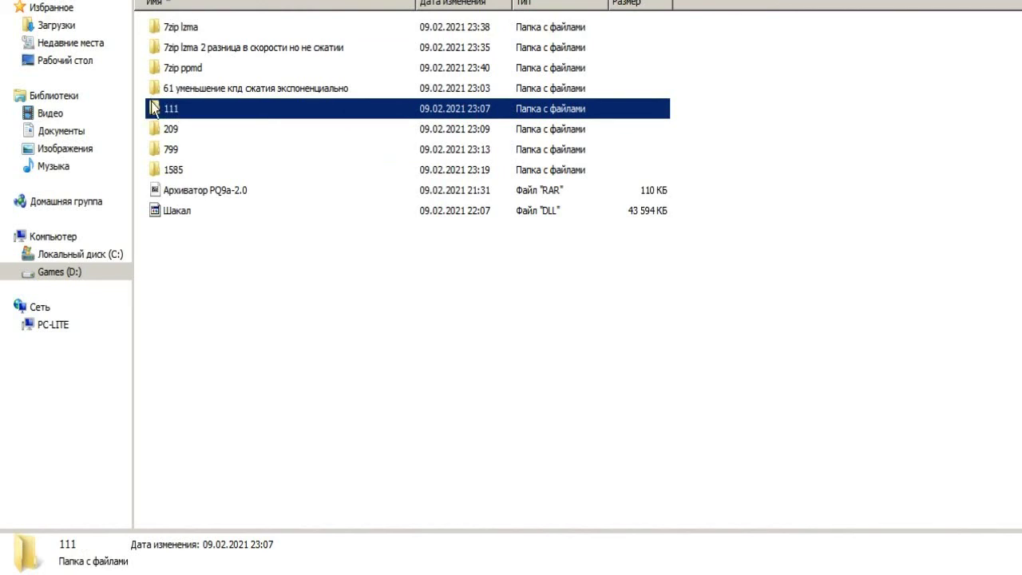
double_click(172, 169)
key("Down")
left_click(192, 49)
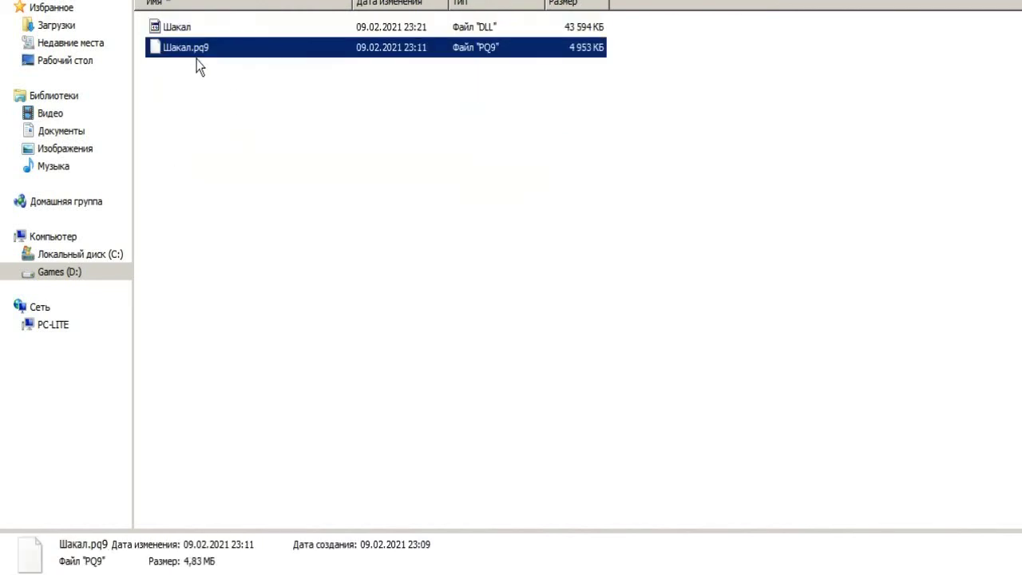
right_click(205, 50)
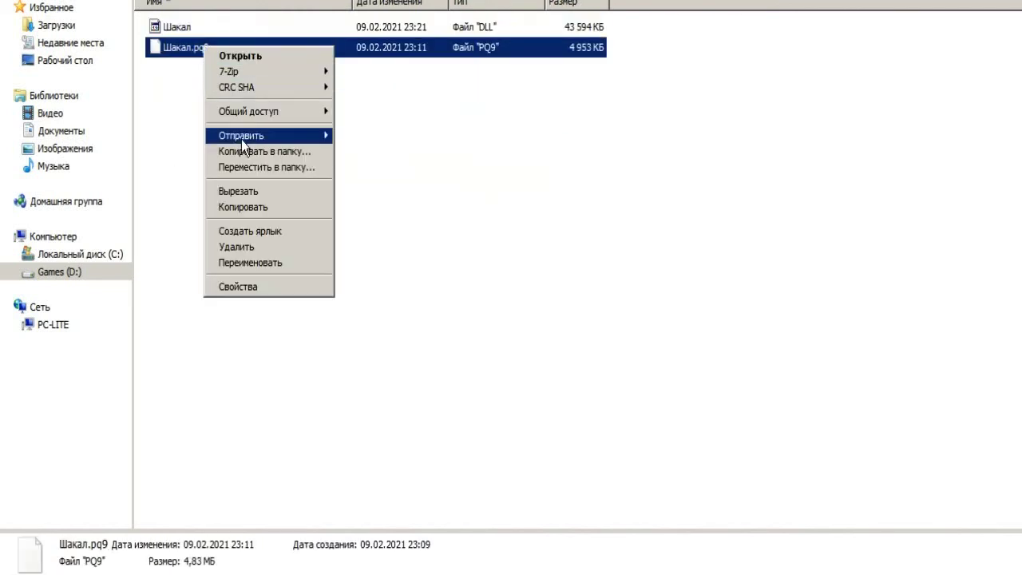
left_click(253, 289)
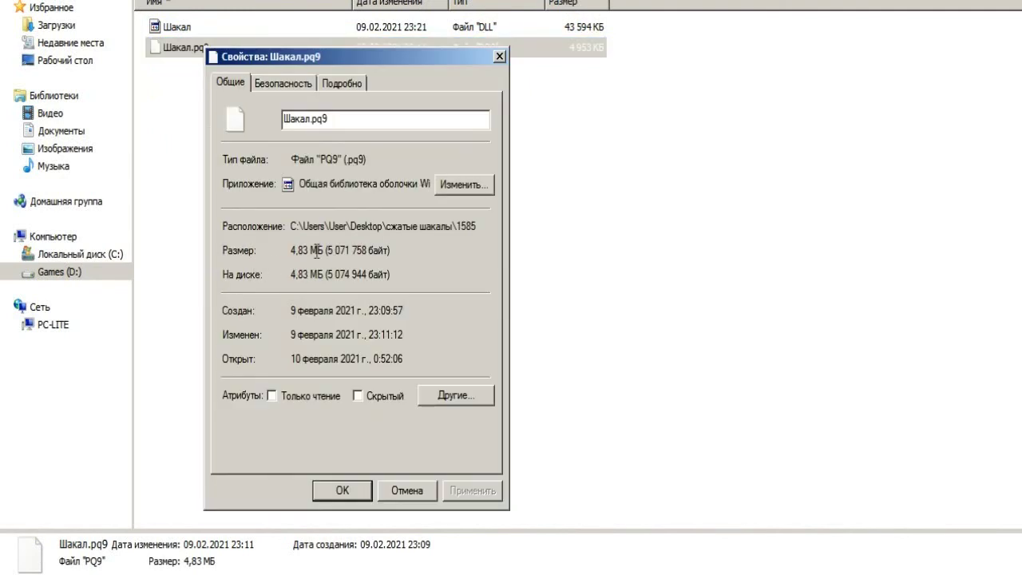
left_click_drag(327, 250, 389, 250)
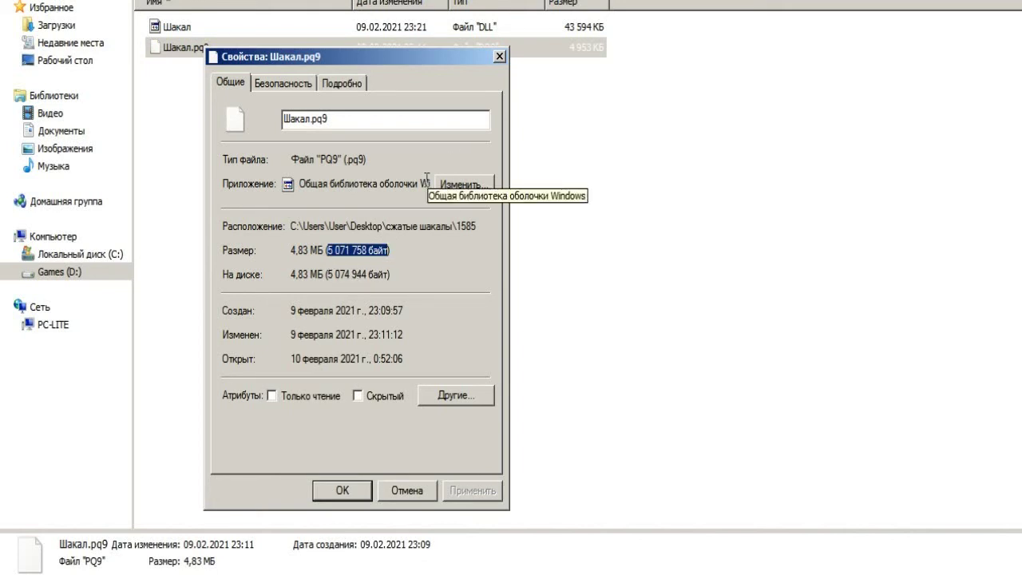
left_click(499, 58)
key("BackSpace")
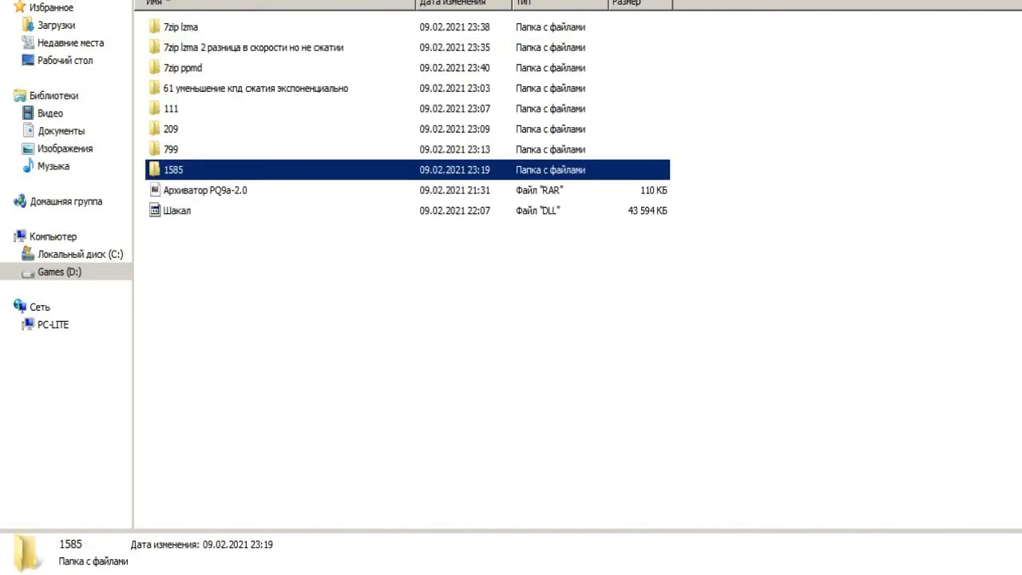
left_click(259, 196)
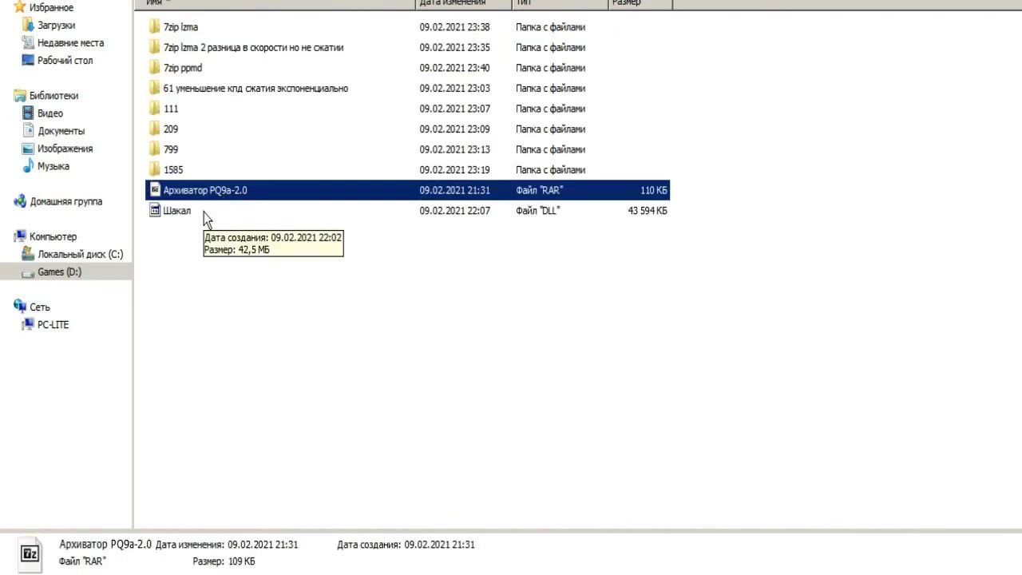
left_click(198, 70)
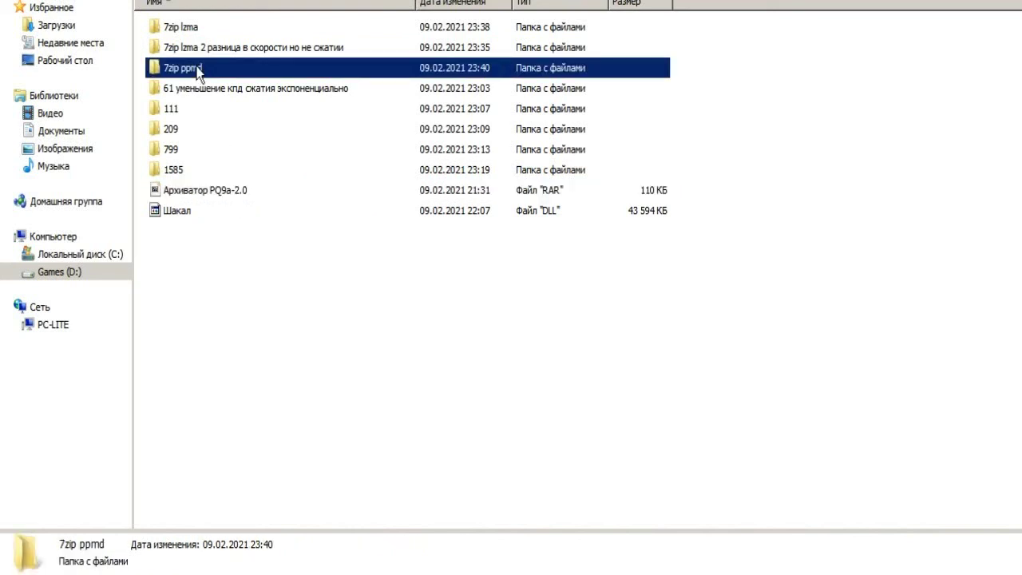
left_click(184, 148)
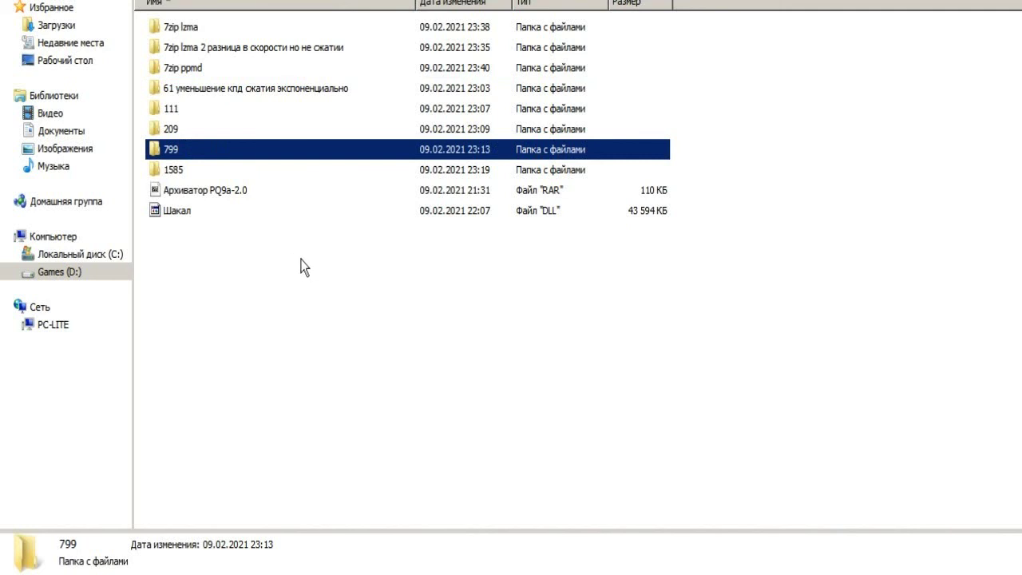